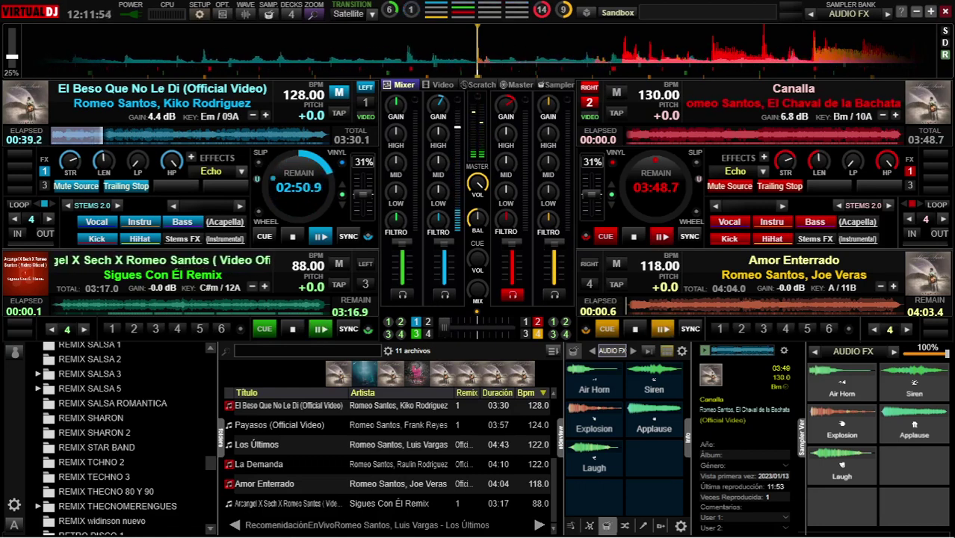
{"action": "mouse_move", "coordinate": [506, 105]}
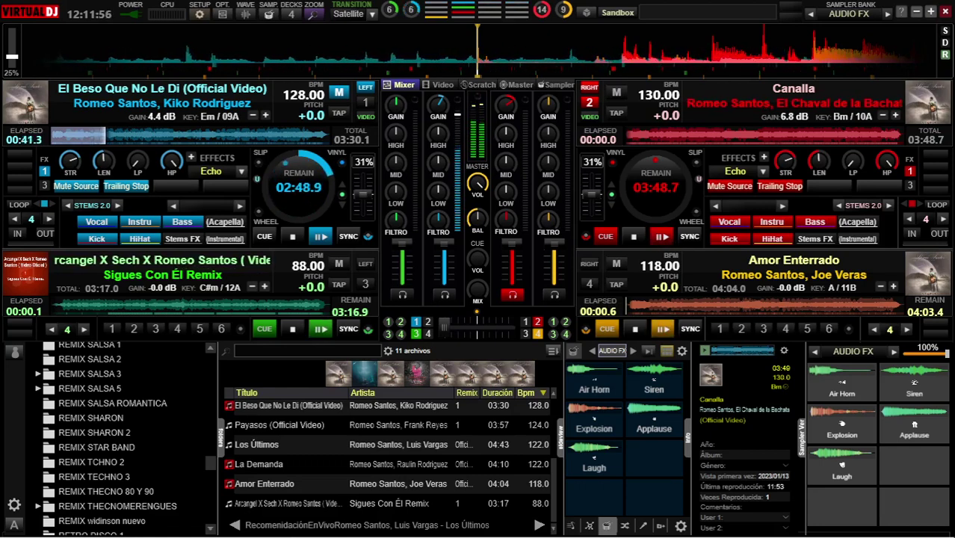
{"action": "left_click", "coordinate": [264, 483]}
{"action": "key", "text": "Up"}
{"action": "key", "text": "Up"}
{"action": "key", "text": "Down"}
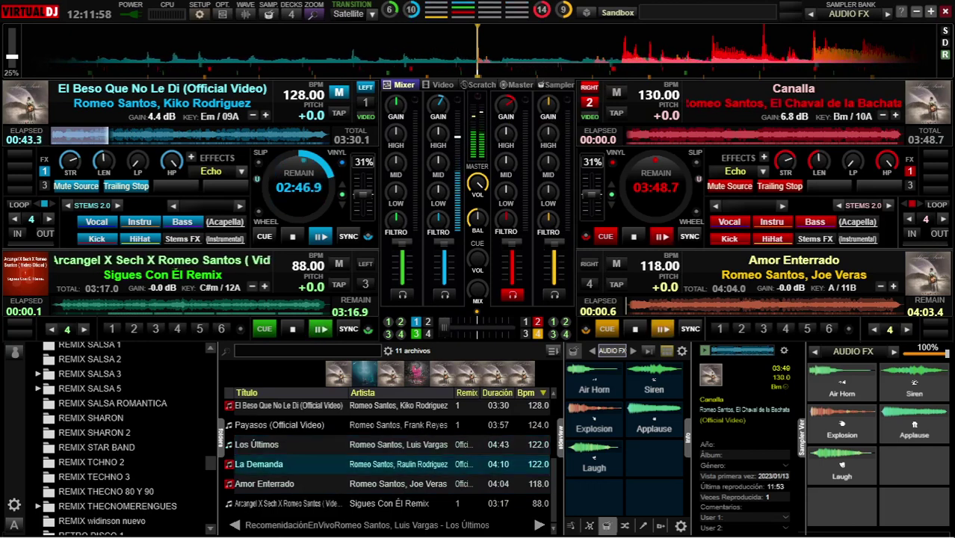
{"action": "key", "text": "Up"}
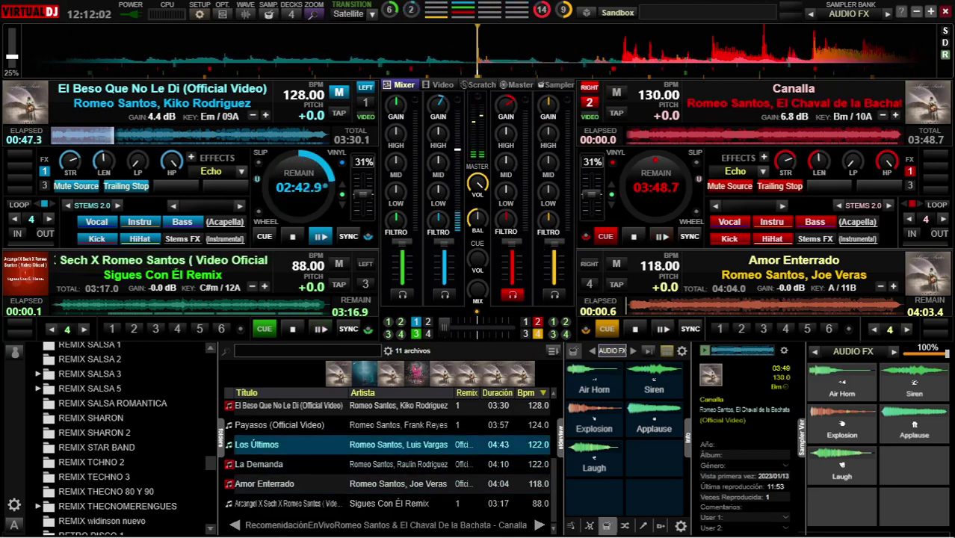
Start playing Canalla on deck 2.
{"action": "key", "text": "Tab"}
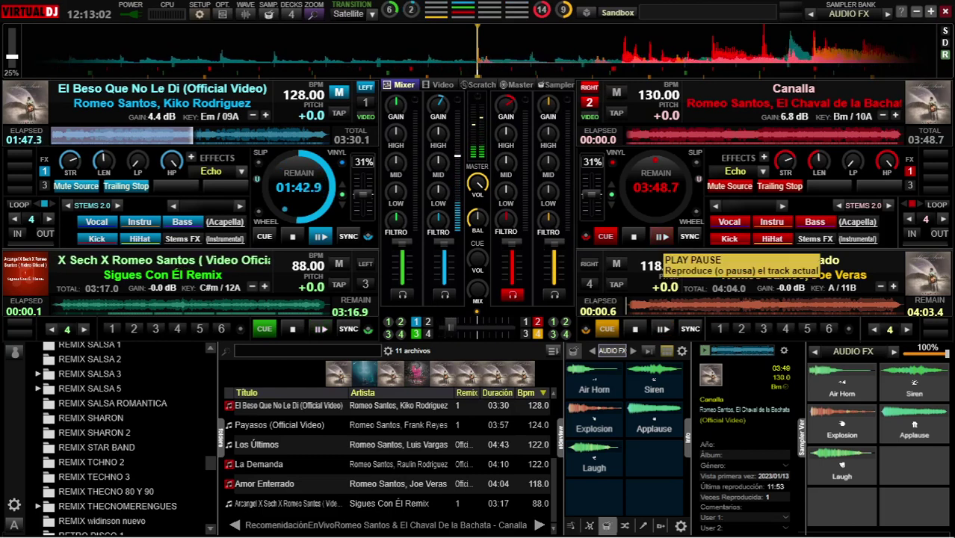
{"action": "left_click", "coordinate": [662, 236]}
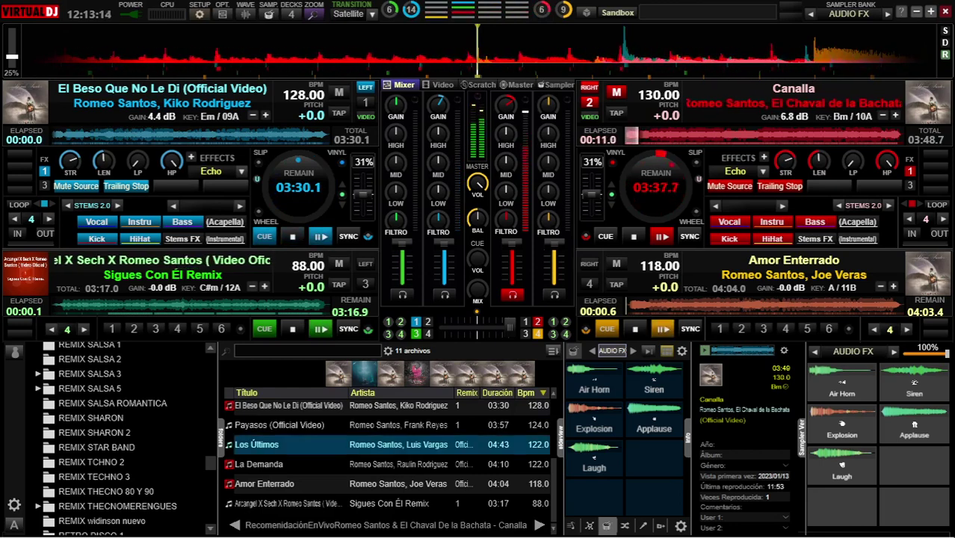
Select Los Últimos in the track list and load it onto deck 1.
{"action": "left_click", "coordinate": [259, 464]}
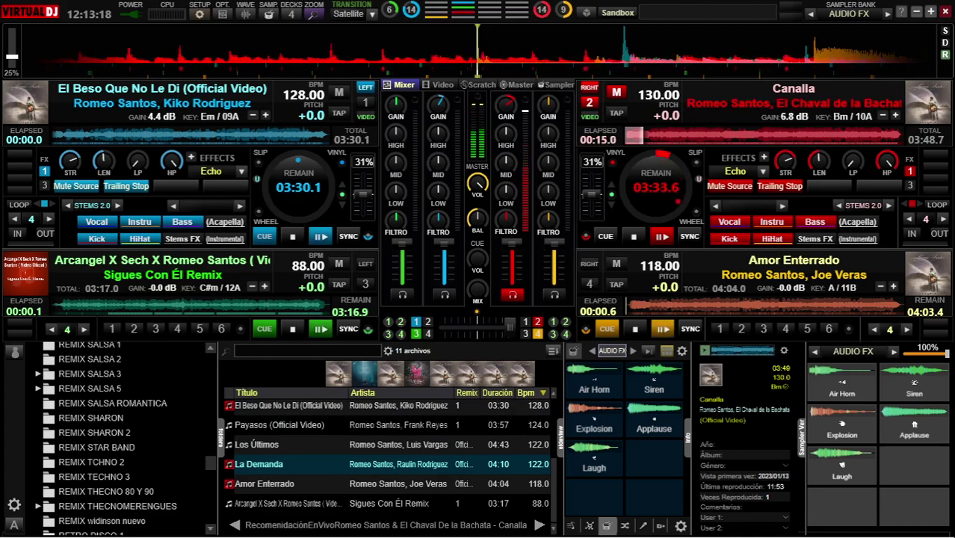
{"action": "key", "text": "Up"}
{"action": "key", "text": "Down"}
{"action": "key", "text": "Up"}
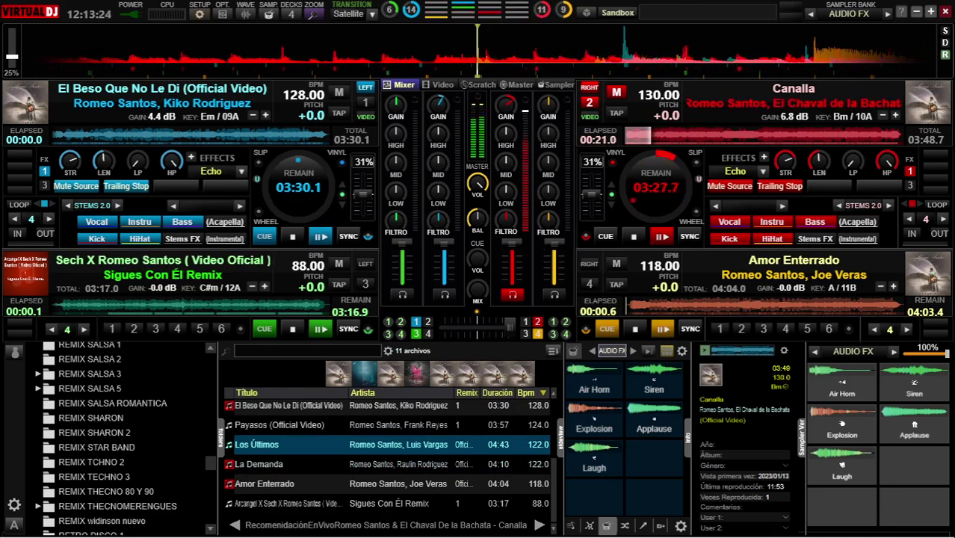
{"action": "left_click", "coordinate": [340, 444]}
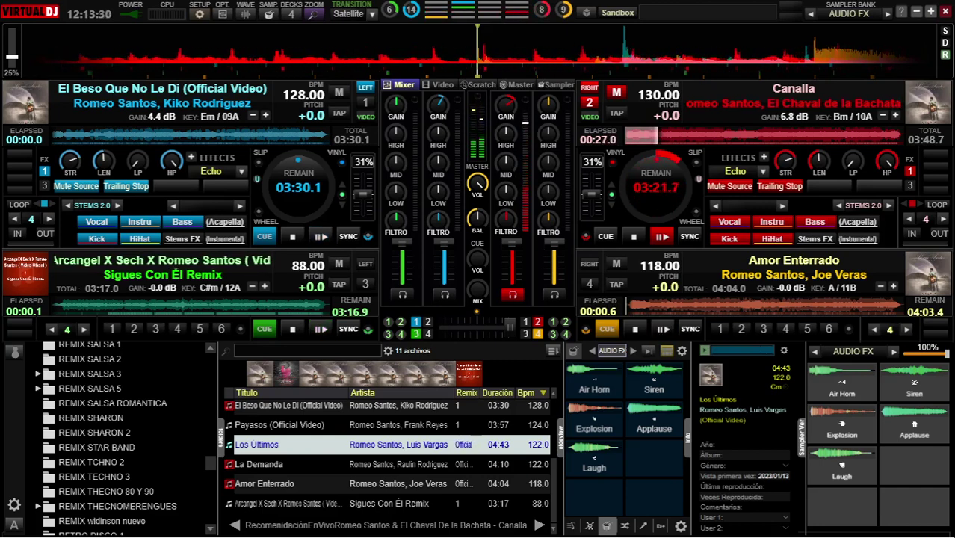
{"action": "key", "text": "shift+Left"}
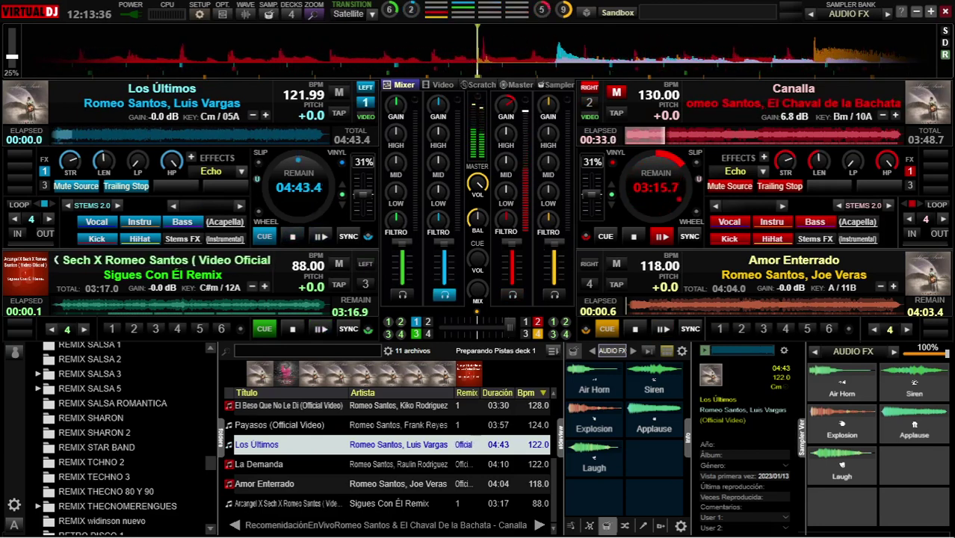
Raise the gain of deck 1 to 5.1 dB for Los Últimos.
{"action": "mouse_move", "coordinate": [439, 107]}
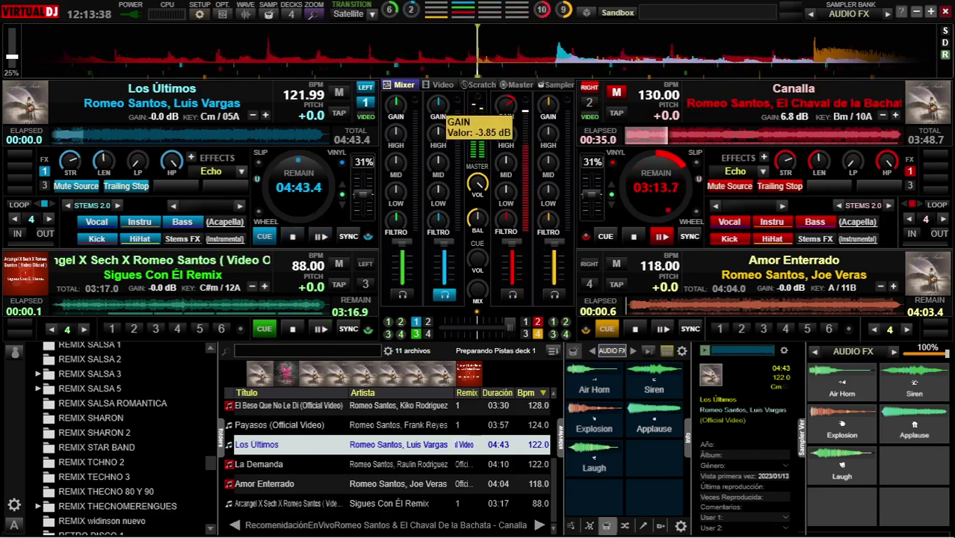
{"action": "left_click_drag", "start_coordinate": [438, 106], "coordinate": [439, 91]}
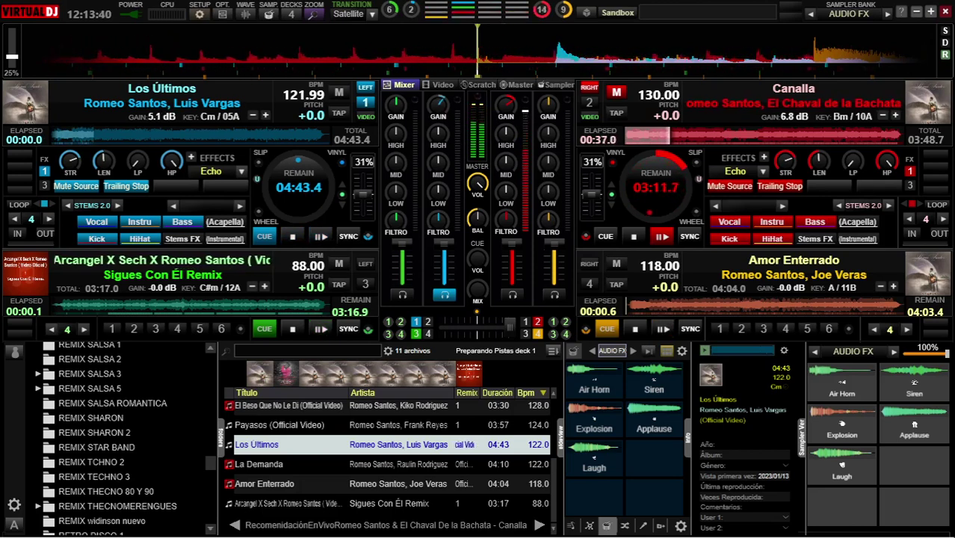
{"action": "mouse_move", "coordinate": [438, 106]}
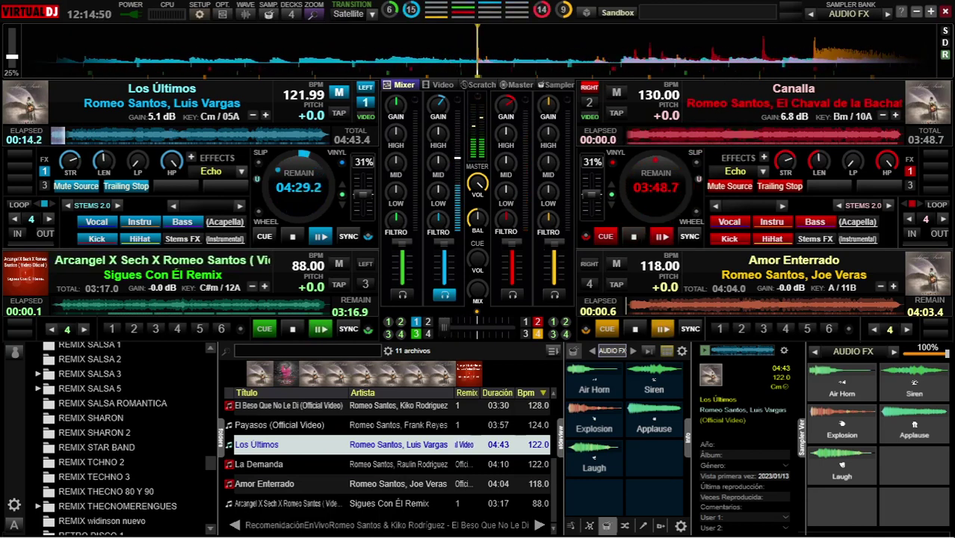
Load La Demanda from the track list onto deck 2 and cue it at its beginning.
{"action": "left_click", "coordinate": [314, 464]}
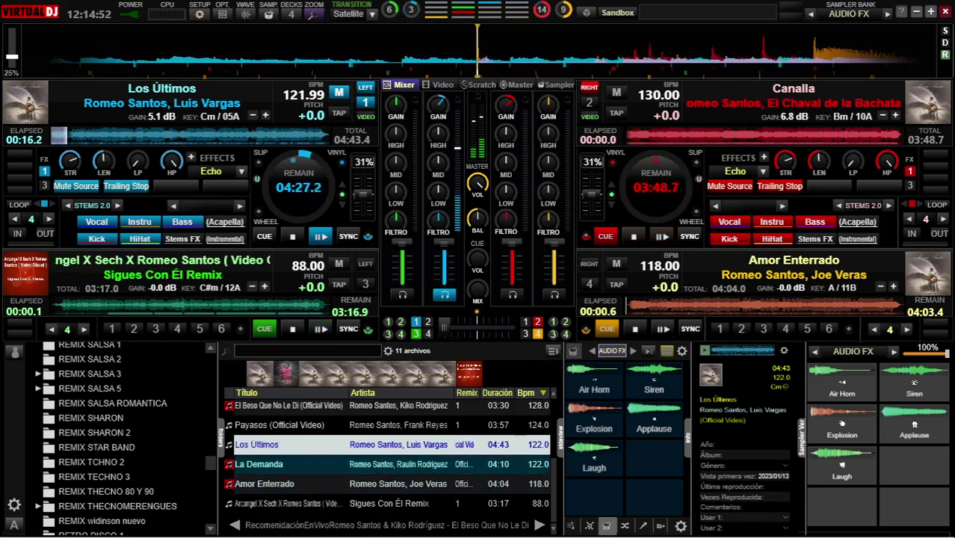
{"action": "left_click", "coordinate": [264, 483]}
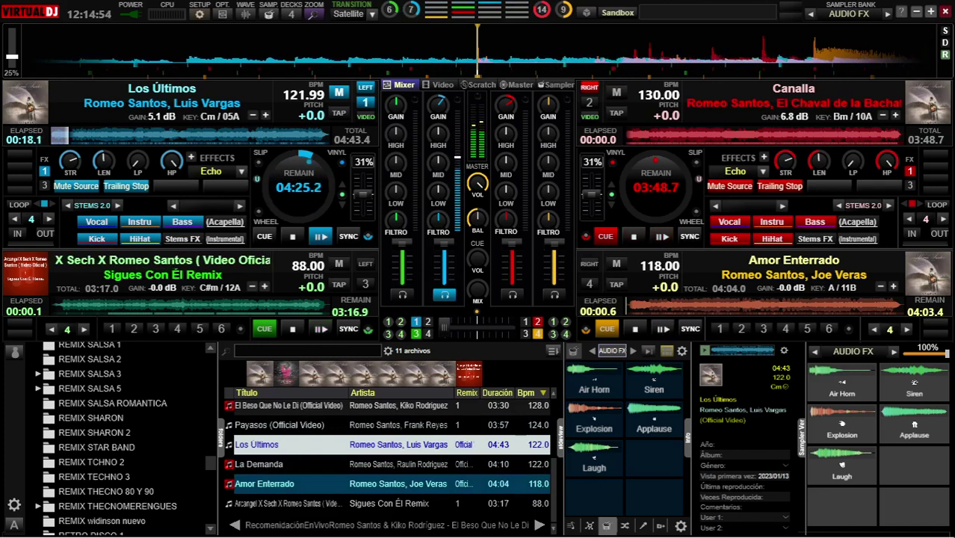
{"action": "left_click", "coordinate": [264, 464]}
{"action": "left_click", "coordinate": [314, 464]}
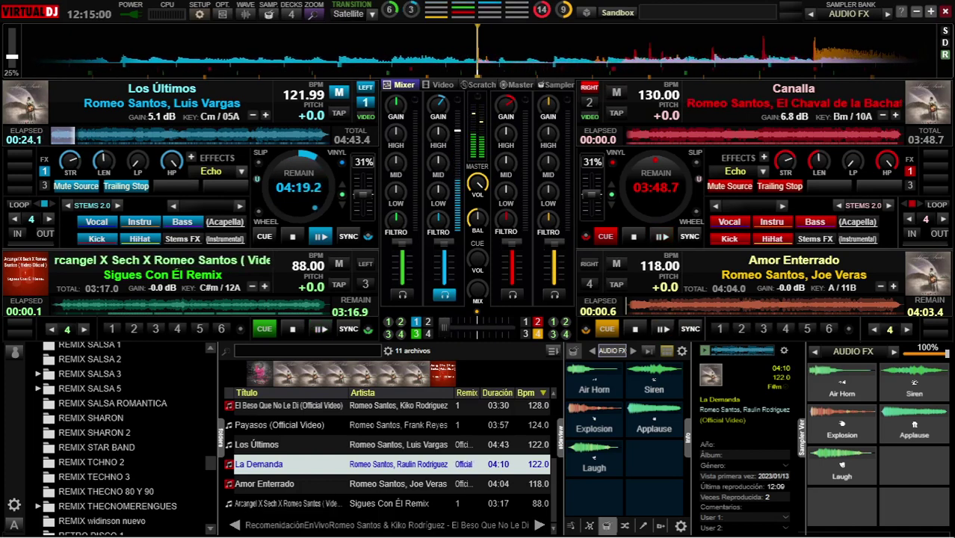
{"action": "key", "text": "shift+Right"}
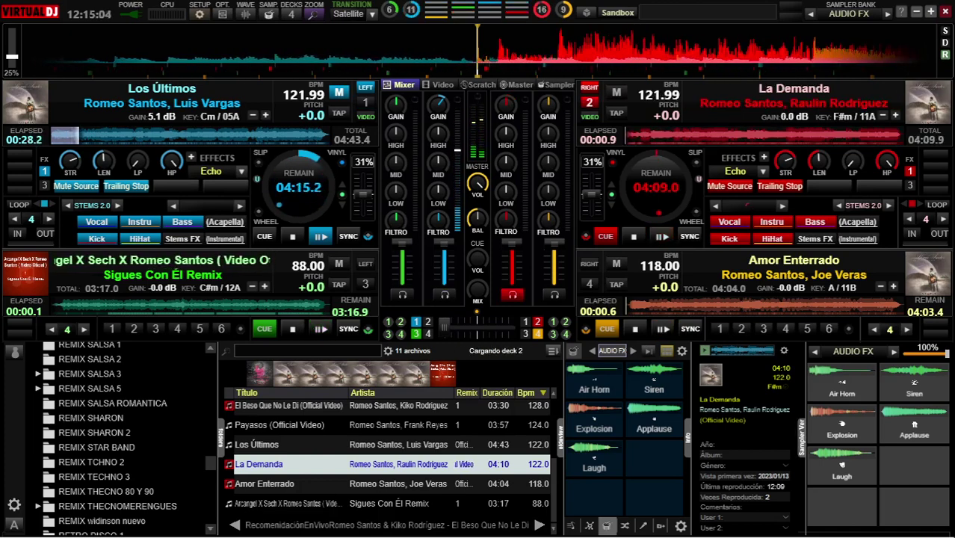
{"action": "key", "text": "s"}
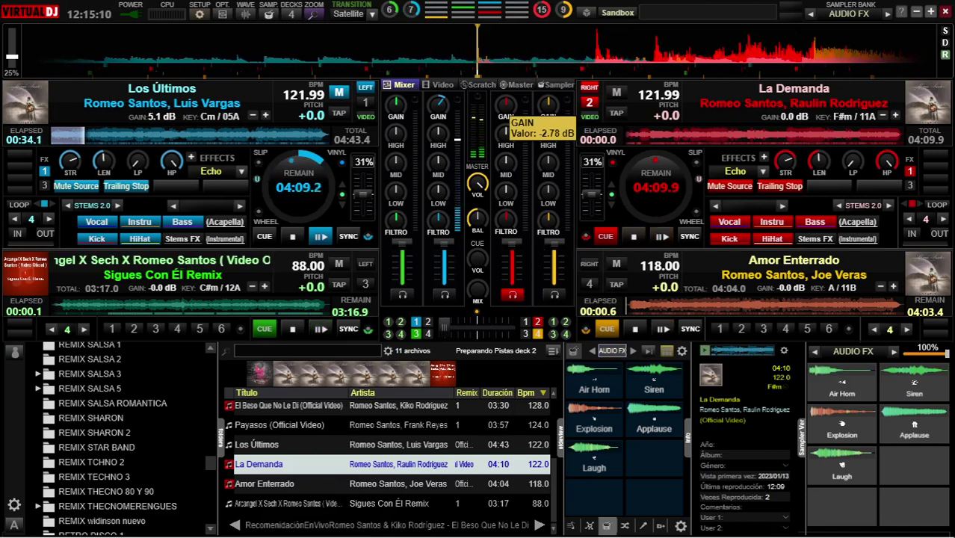
Raise the gain to 4.7 dB on deck 2 and to 5.6 dB on deck 1.
{"action": "scroll", "coordinate": [506, 105], "scroll_direction": "up", "scroll_amount": 3}
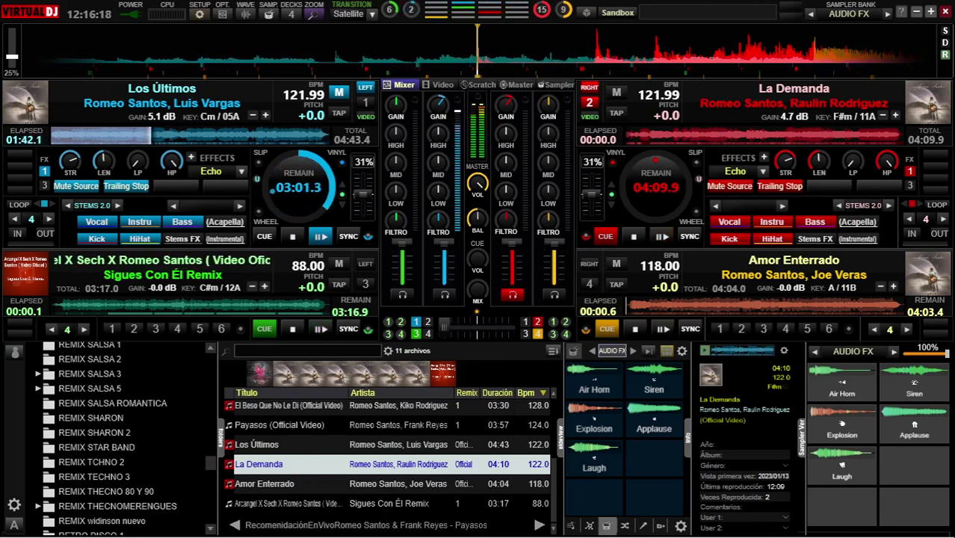
{"action": "mouse_move", "coordinate": [439, 107]}
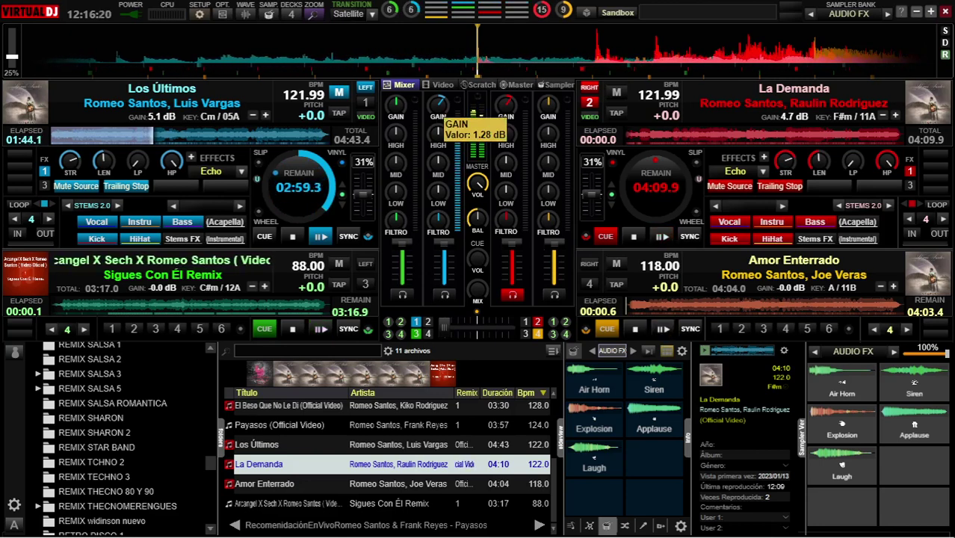
{"action": "left_click_drag", "start_coordinate": [439, 107], "coordinate": [439, 105]}
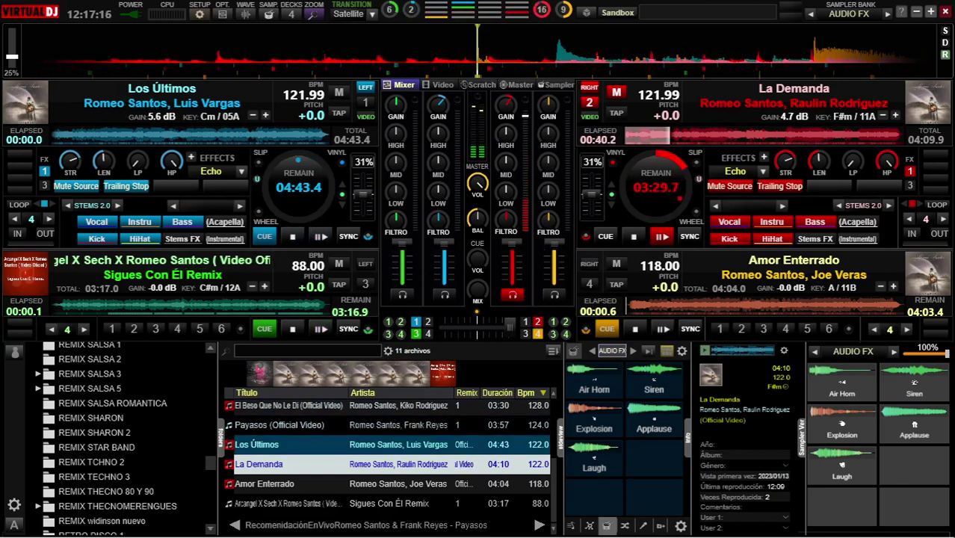
Load Payasos (Official Video) onto deck 1 and set its gain to 5.1 dB.
{"action": "left_click", "coordinate": [280, 424]}
{"action": "left_click", "coordinate": [279, 425]}
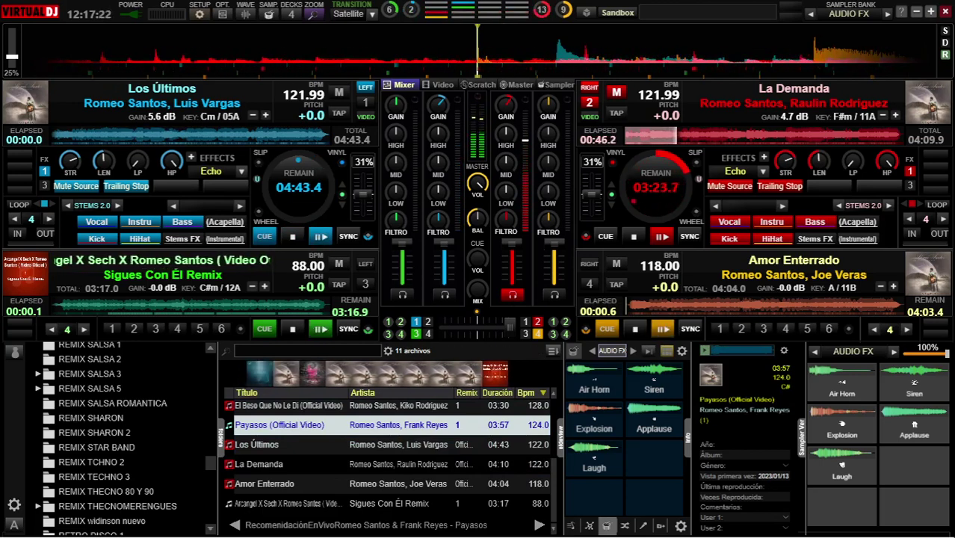
{"action": "key", "text": "shift+Left"}
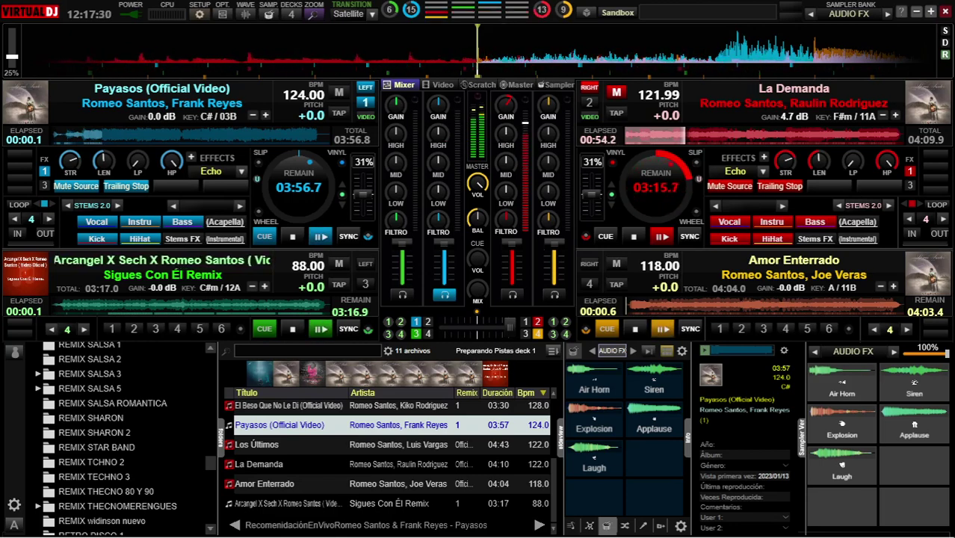
{"action": "left_click_drag", "start_coordinate": [439, 106], "coordinate": [438, 88]}
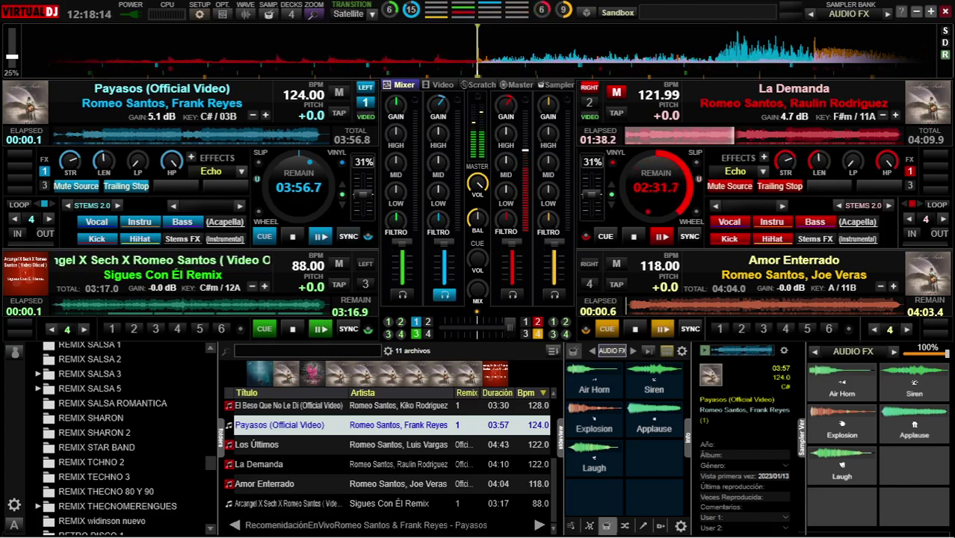
Start playing Payasos on deck 1 and stop La Demanda on deck 2.
{"action": "left_click", "coordinate": [320, 237]}
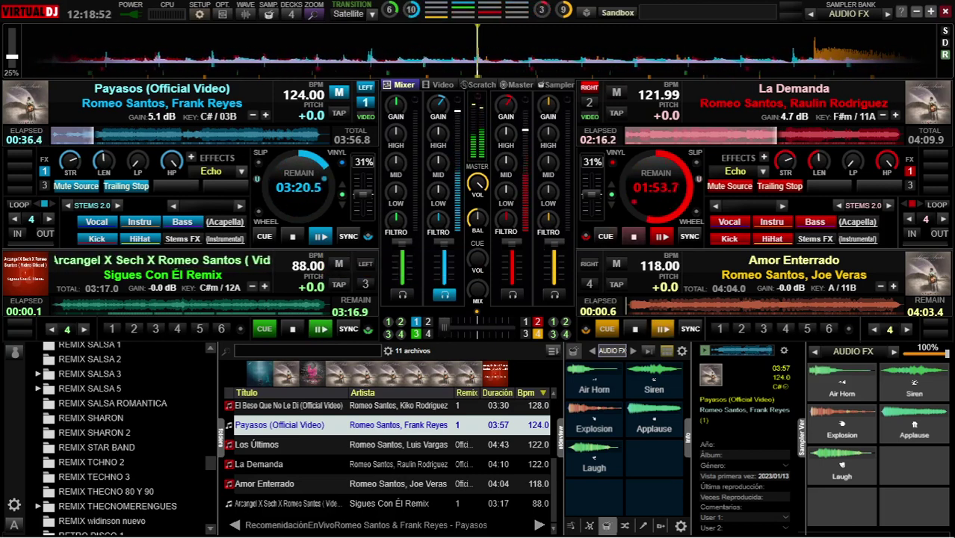
{"action": "left_click", "coordinate": [633, 236]}
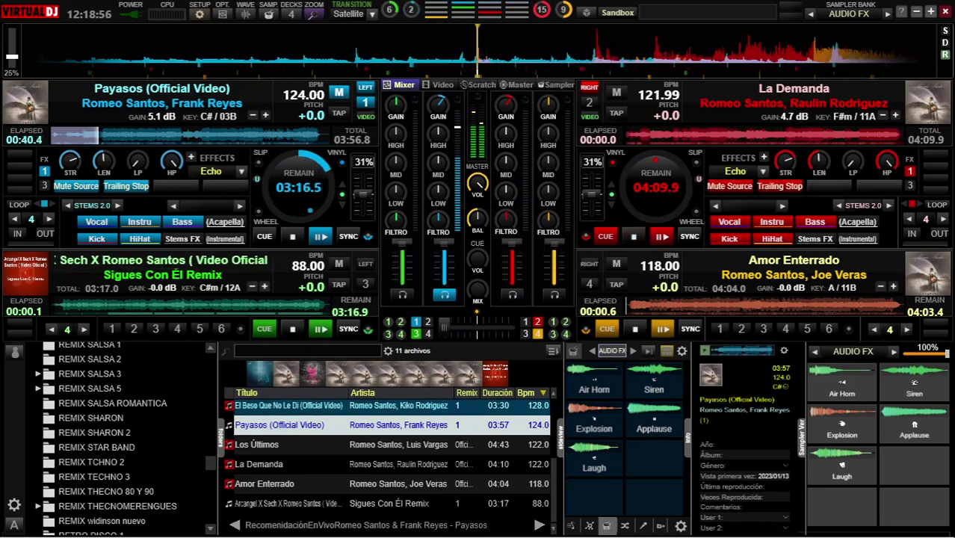
Find Me Quedo higher up in the track list and load it onto deck 2.
{"action": "scroll", "coordinate": [389, 456], "scroll_direction": "up", "scroll_amount": 2}
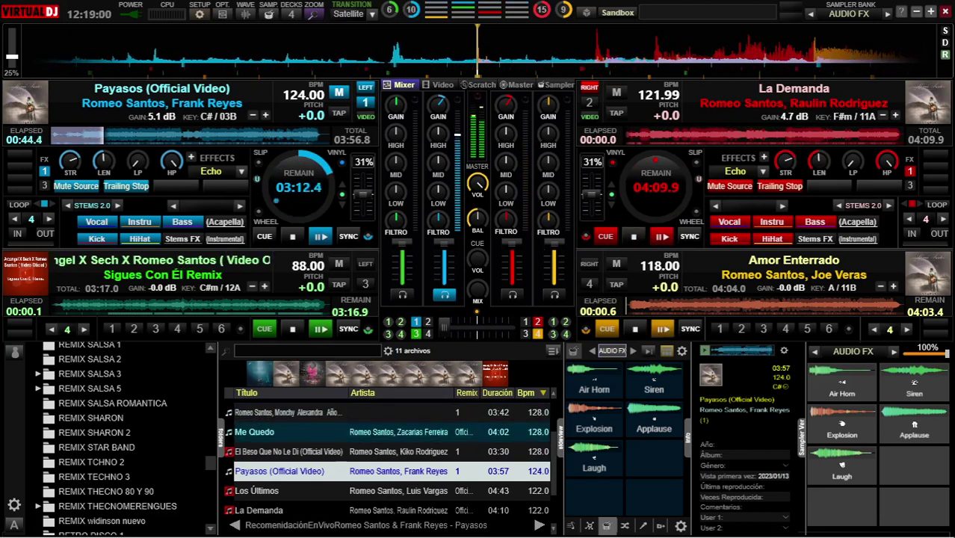
{"action": "left_click", "coordinate": [389, 432]}
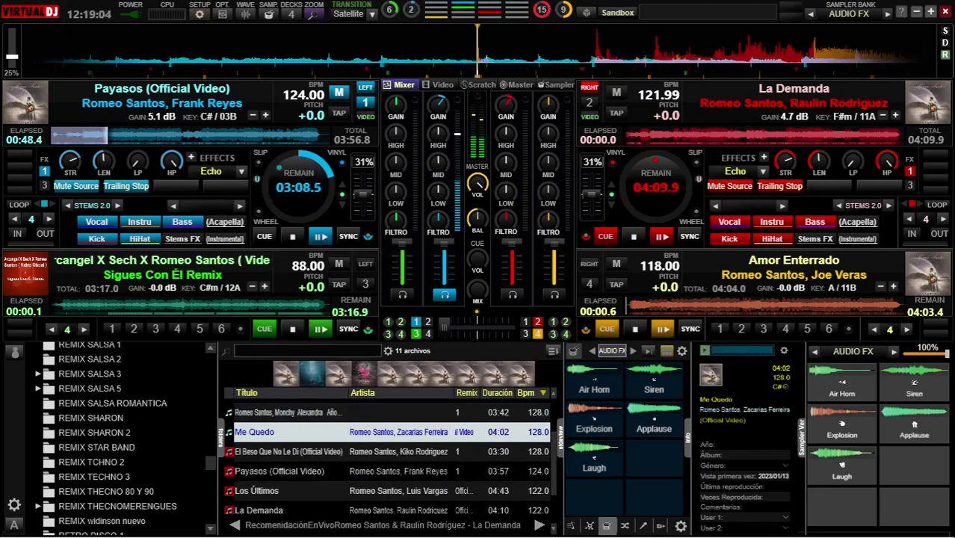
{"action": "key", "text": "alt+Right"}
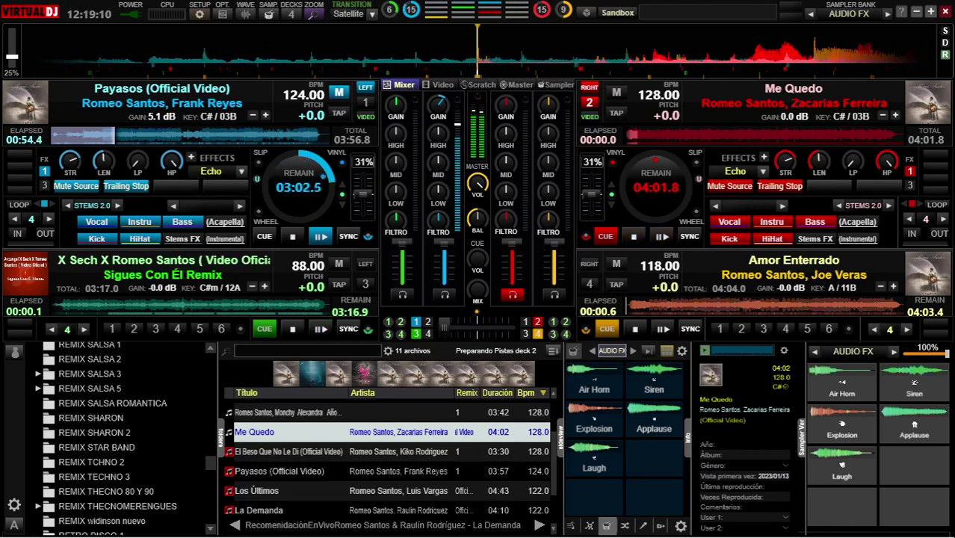
Set the gain of deck 2 to 3.3 dB and start playing Me Quedo.
{"action": "scroll", "coordinate": [388, 456], "scroll_direction": "up", "scroll_amount": 1}
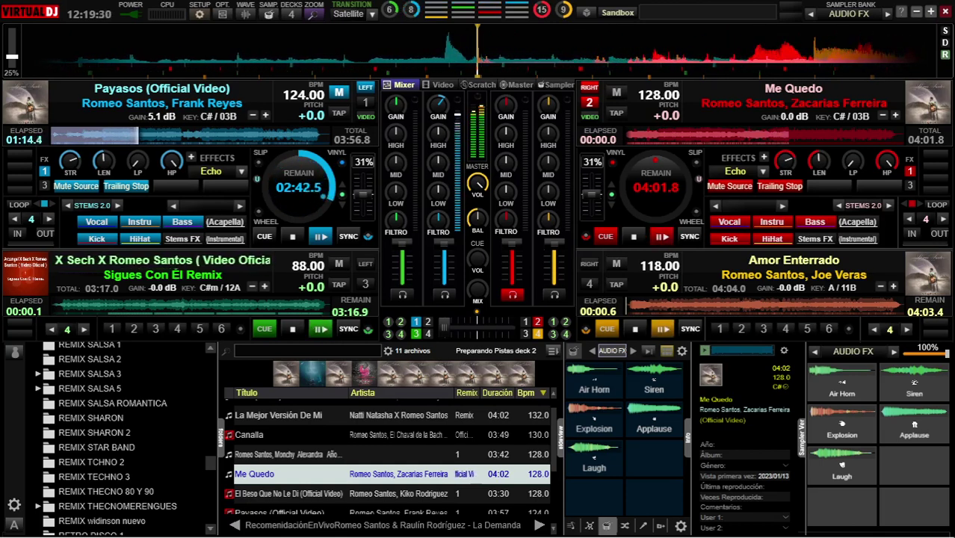
{"action": "scroll", "coordinate": [388, 456], "scroll_direction": "up", "scroll_amount": 1}
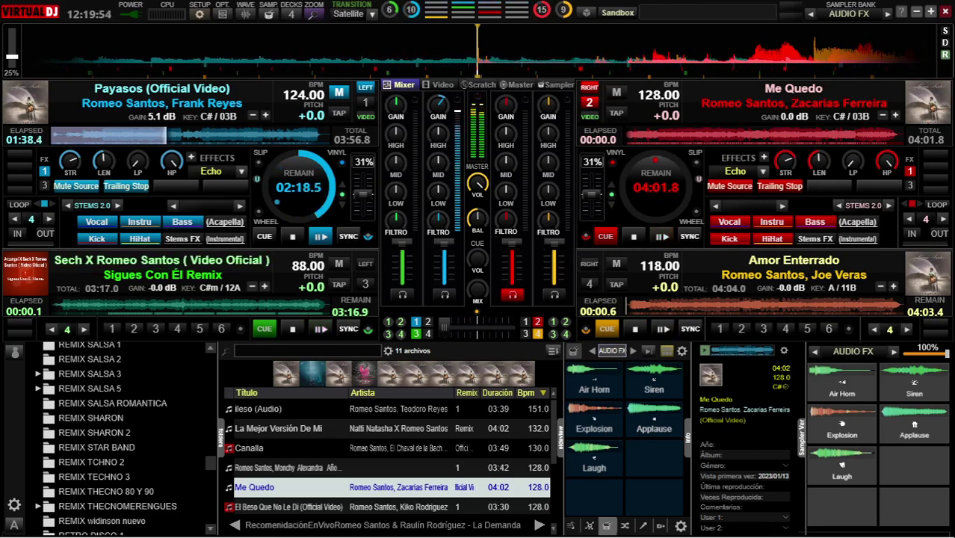
{"action": "scroll", "coordinate": [506, 106], "scroll_direction": "up", "scroll_amount": 3}
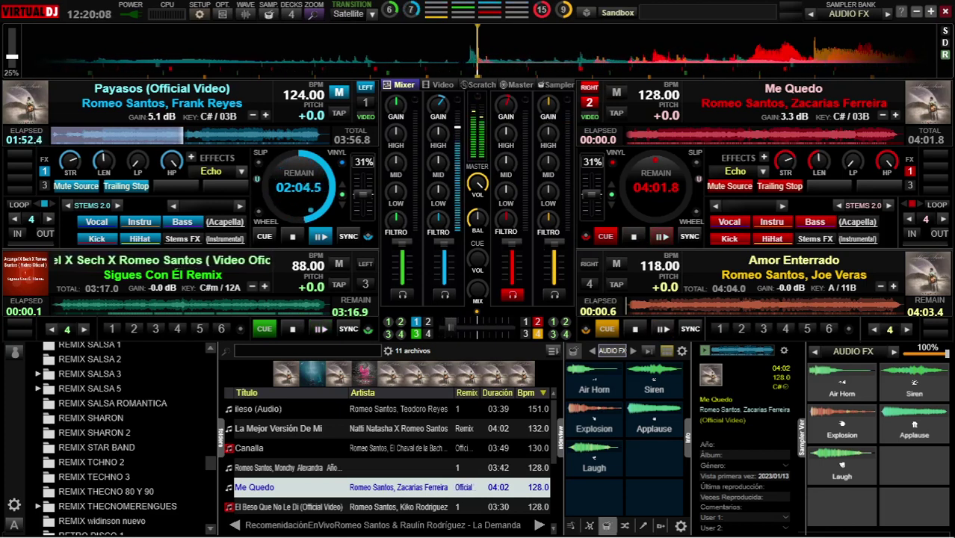
{"action": "key", "text": "space"}
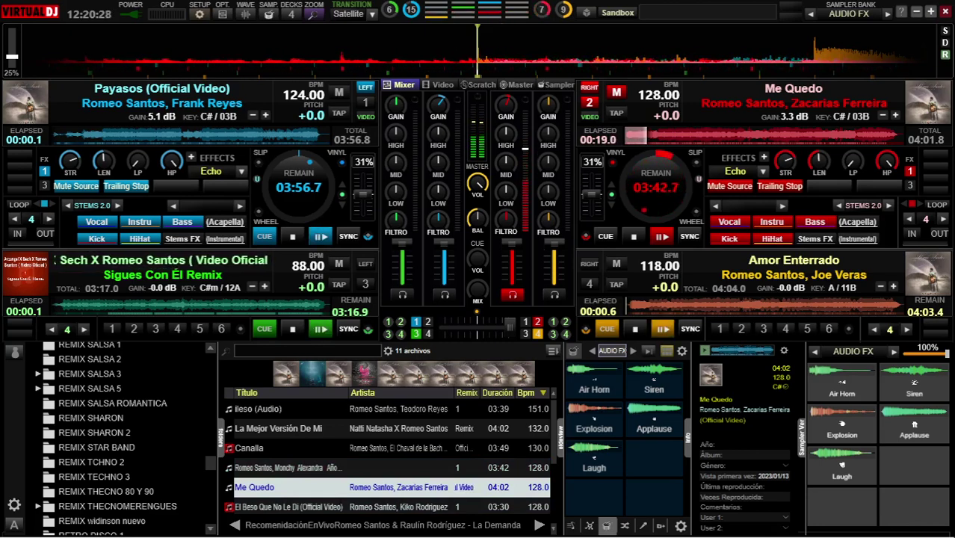
Find ileso (Audio) in the track list, load it onto deck 1 and return it to its beginning.
{"action": "key", "text": "Down"}
{"action": "key", "text": "Up"}
{"action": "key", "text": "Up"}
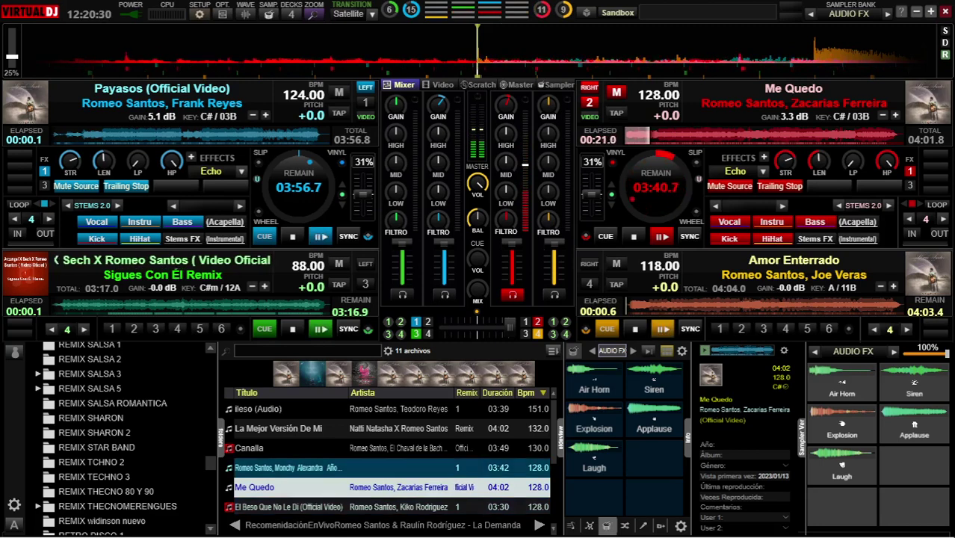
{"action": "key", "text": "Up"}
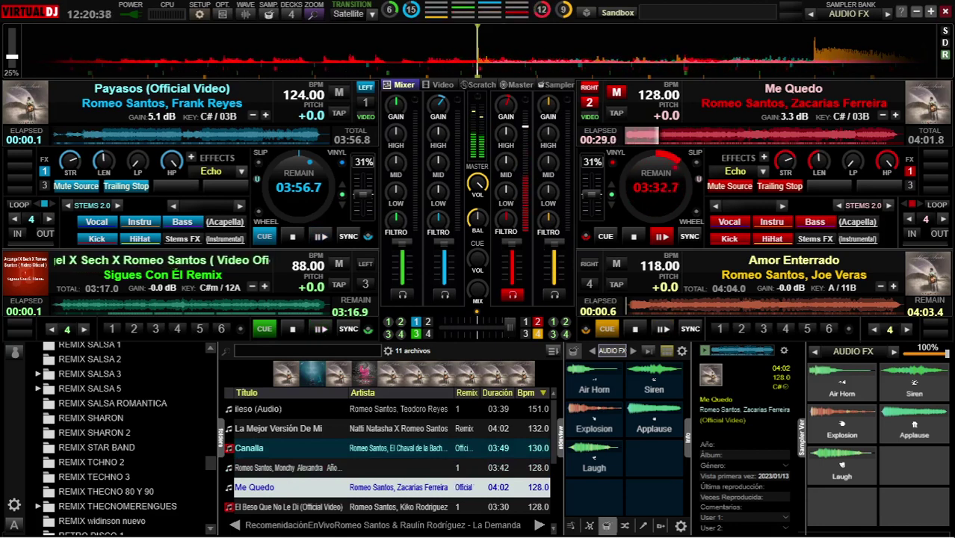
{"action": "left_click", "coordinate": [258, 409]}
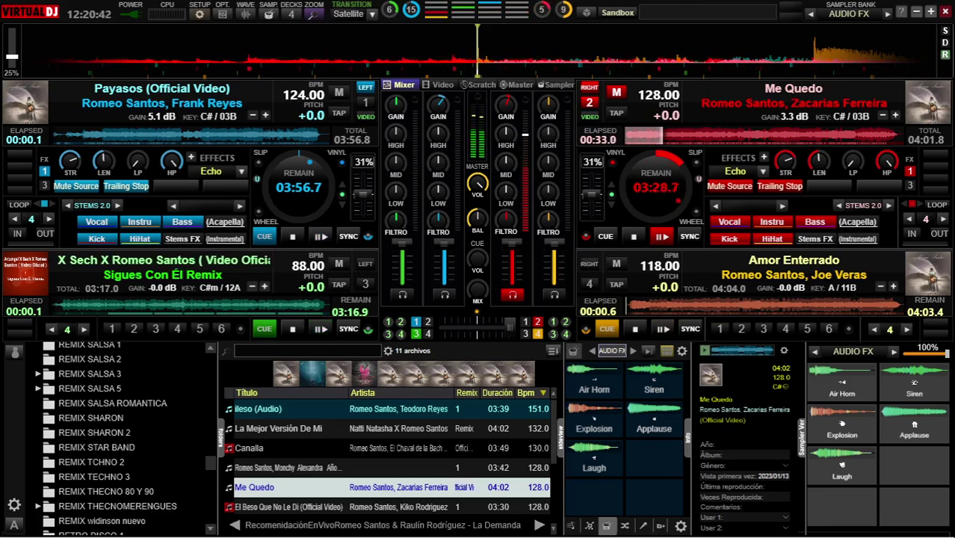
{"action": "left_click", "coordinate": [258, 409]}
{"action": "key", "text": "Return"}
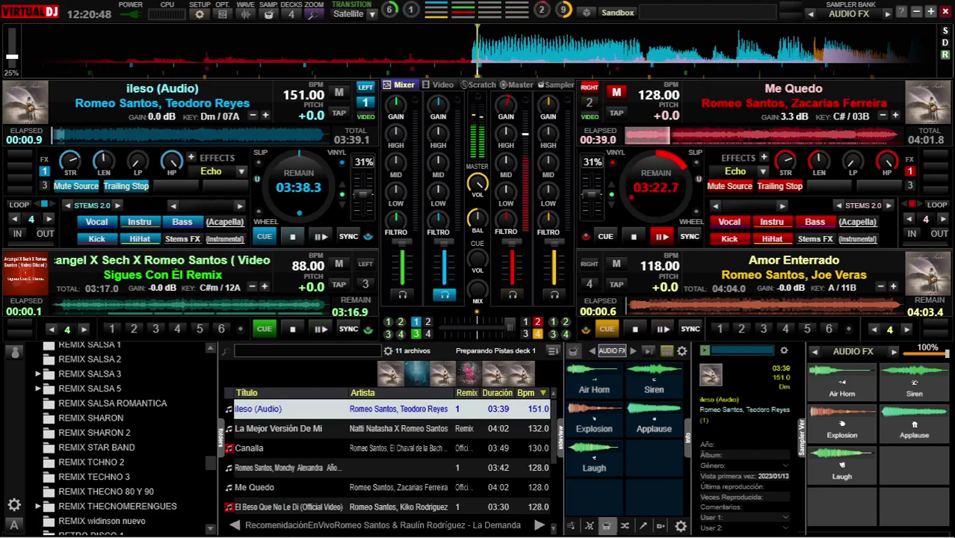
{"action": "key", "text": "Home"}
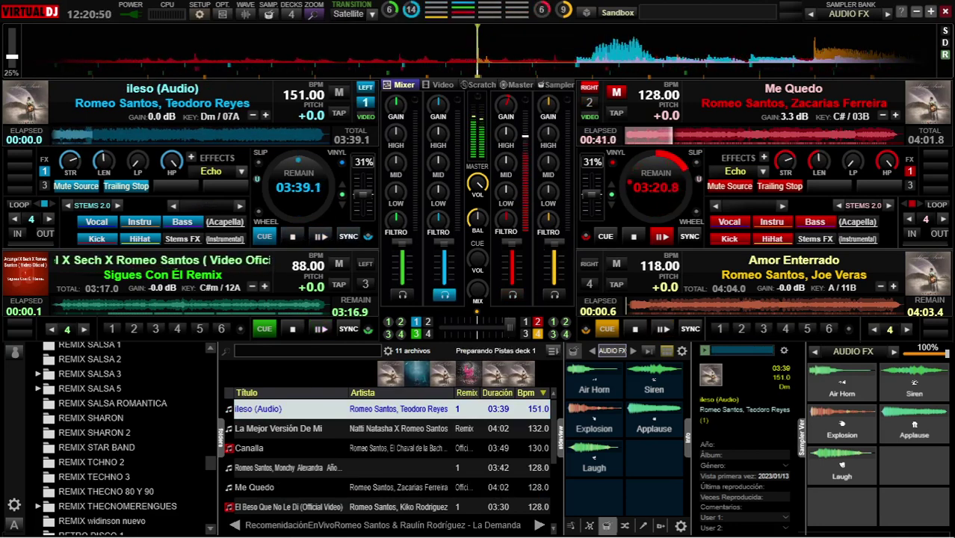
Set the gain of deck 1 to 6.6 dB.
{"action": "mouse_move", "coordinate": [439, 106]}
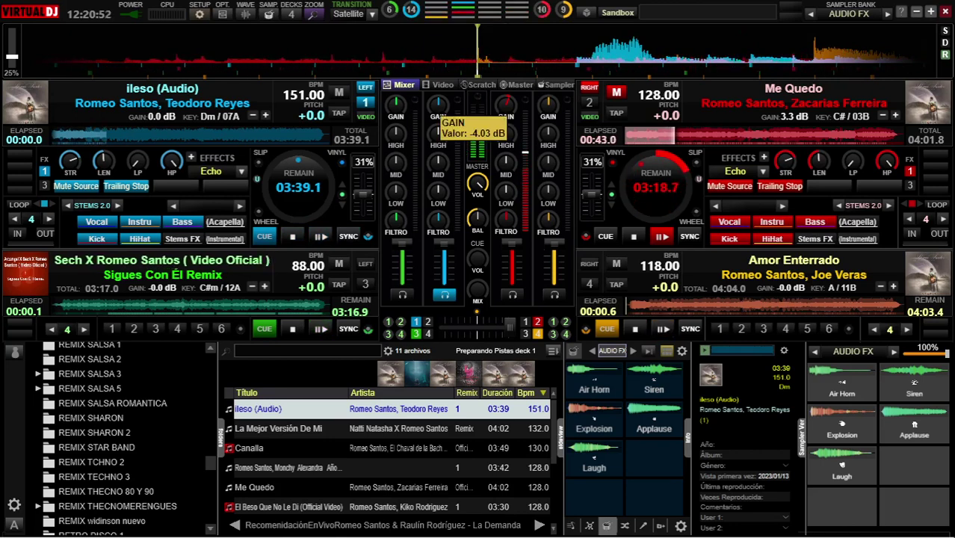
{"action": "left_click_drag", "start_coordinate": [438, 106], "coordinate": [440, 103]}
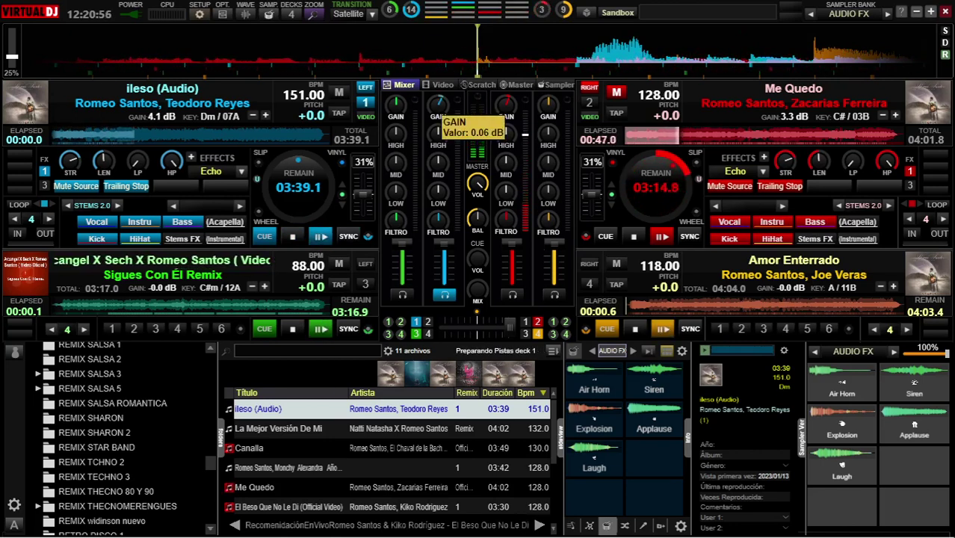
{"action": "left_click_drag", "start_coordinate": [440, 103], "coordinate": [441, 100]}
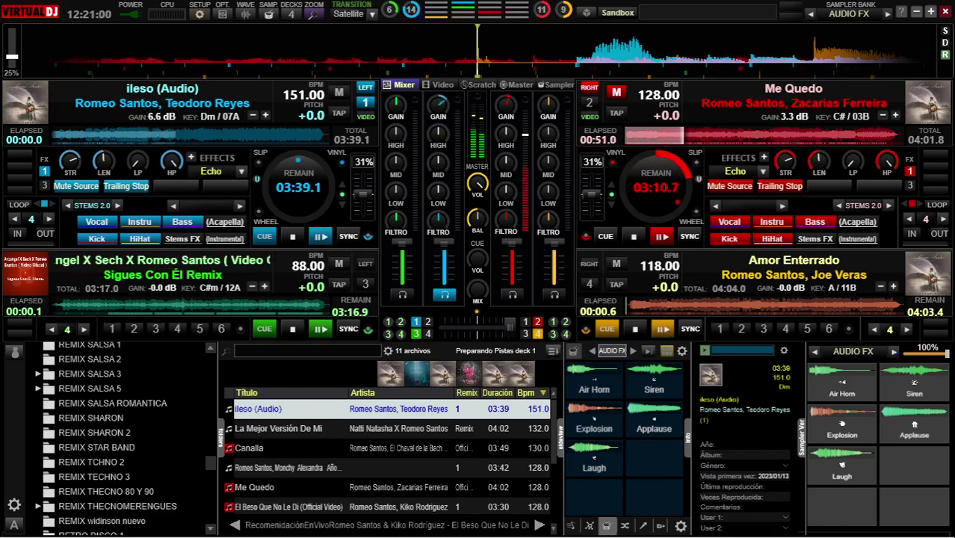
Browse the track list around Canalla and Me Quedo for a song to follow ileso.
{"action": "left_click", "coordinate": [336, 467]}
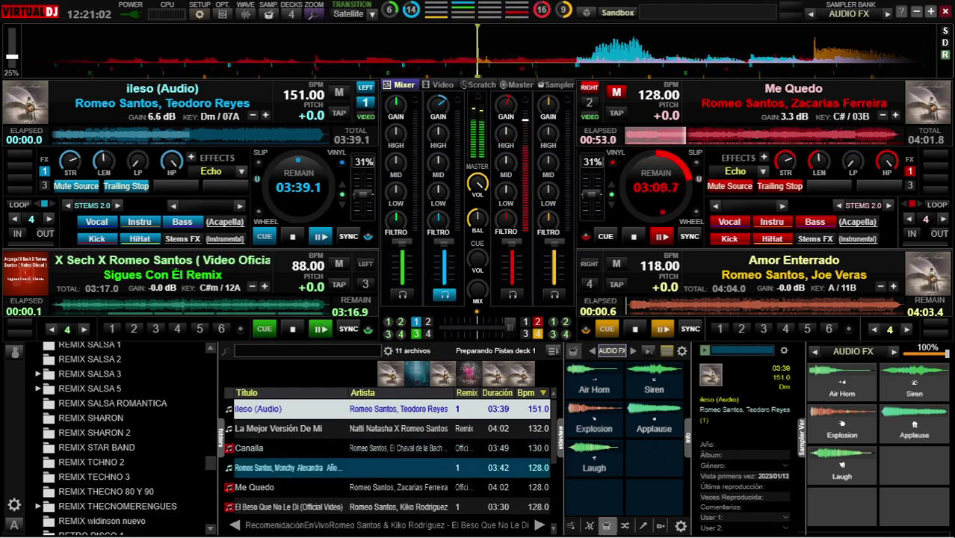
{"action": "key", "text": "Down"}
{"action": "key", "text": "Down"}
{"action": "key", "text": "Up"}
{"action": "key", "text": "Up"}
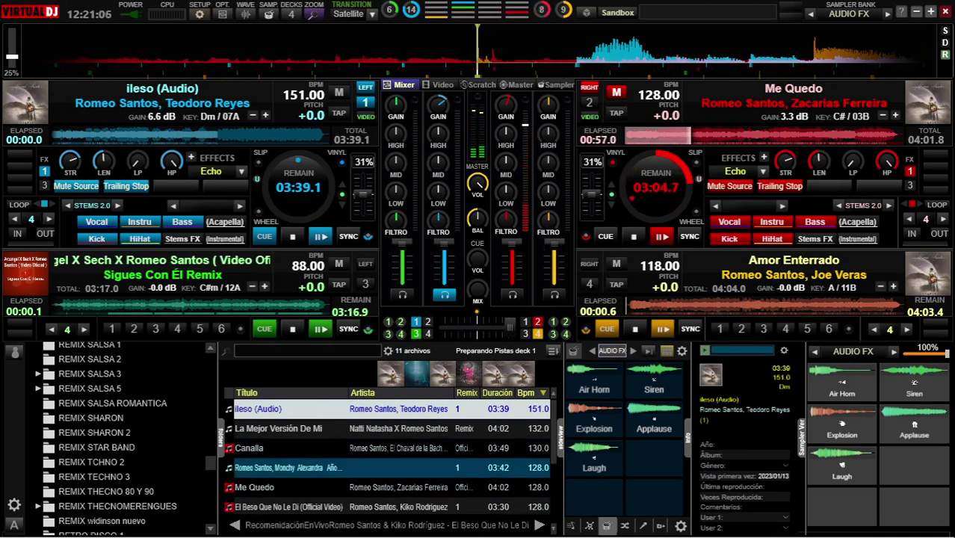
{"action": "left_click", "coordinate": [337, 448]}
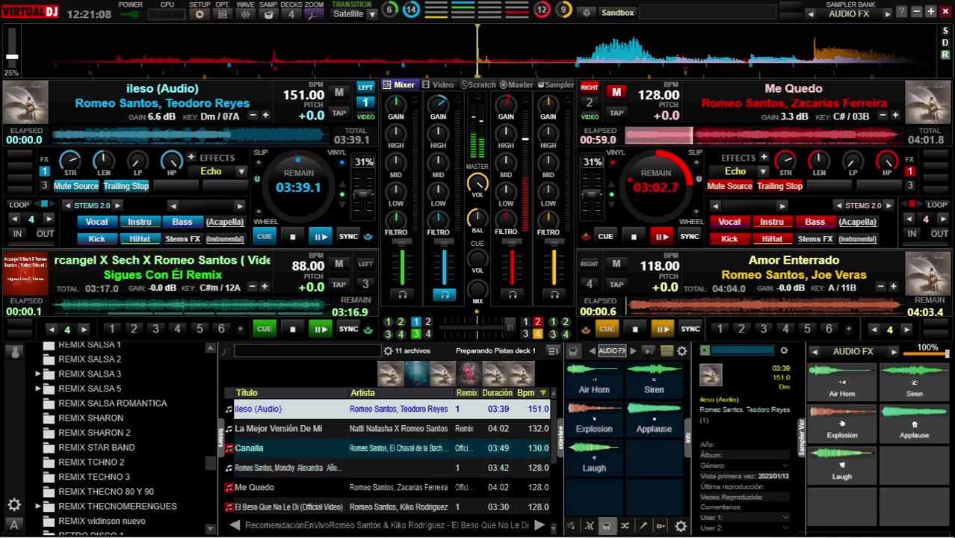
{"action": "key", "text": "Up"}
{"action": "key", "text": "Down"}
{"action": "key", "text": "Down"}
{"action": "key", "text": "Down"}
{"action": "key", "text": "Up"}
{"action": "key", "text": "Up"}
{"action": "key", "text": "Up"}
{"action": "key", "text": "Up"}
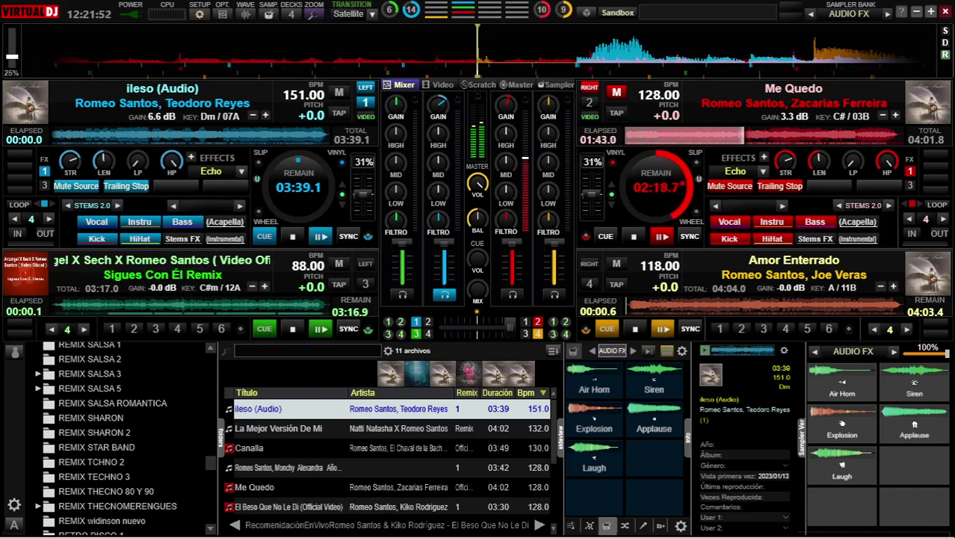
Start ileso (Audio) on deck 1 in place of Me Quedo and load Años Luz (Audio) onto deck 2.
{"action": "key", "text": "space"}
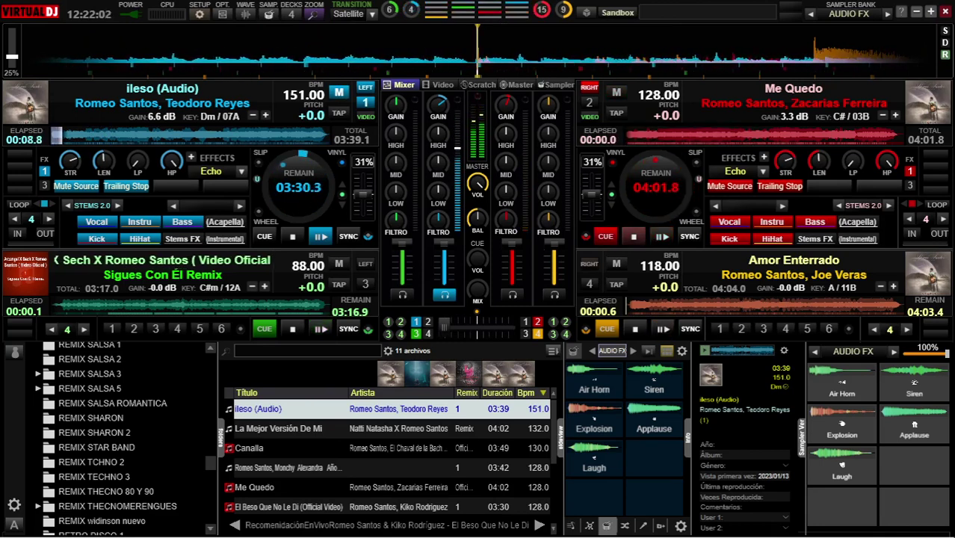
{"action": "key", "text": "Down"}
{"action": "key", "text": "Down"}
{"action": "key", "text": "Down"}
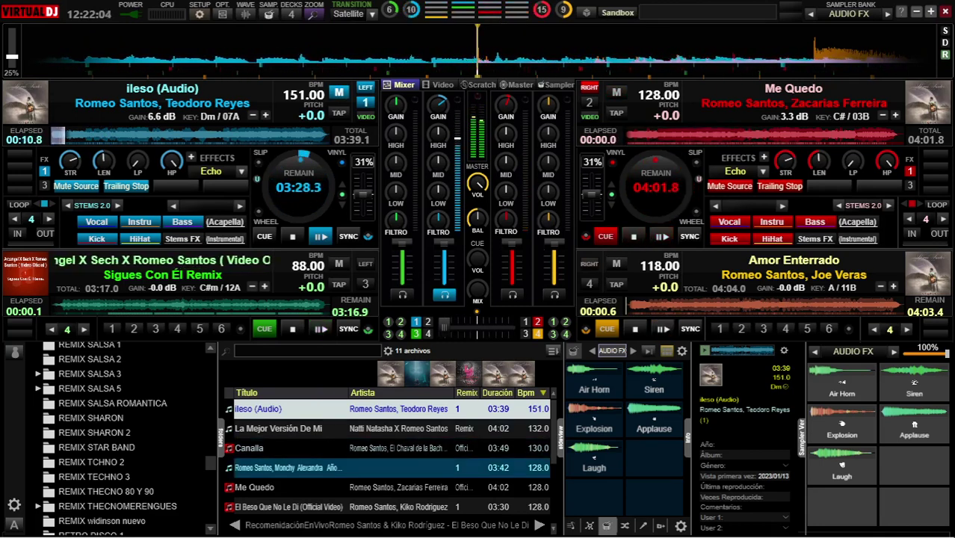
{"action": "left_click", "coordinate": [288, 467]}
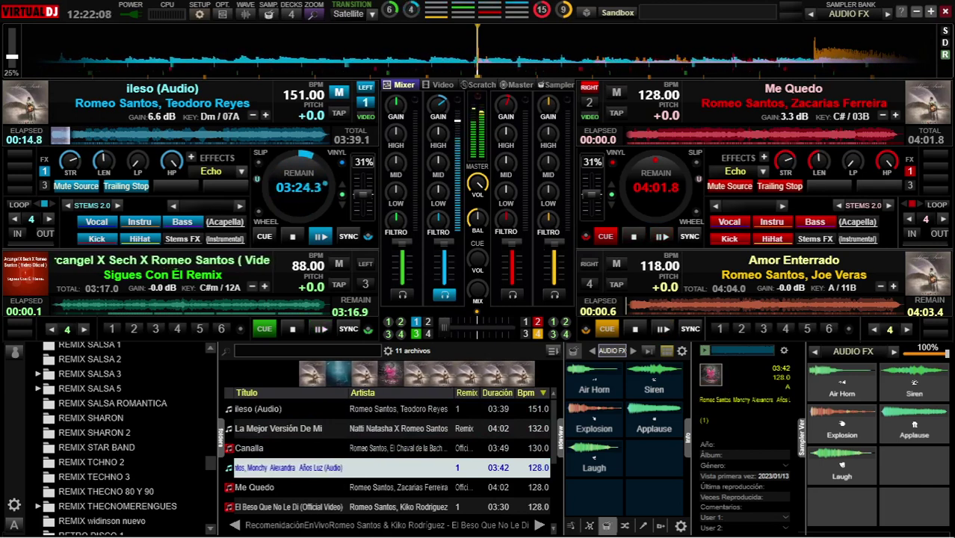
{"action": "key", "text": "shift+Right"}
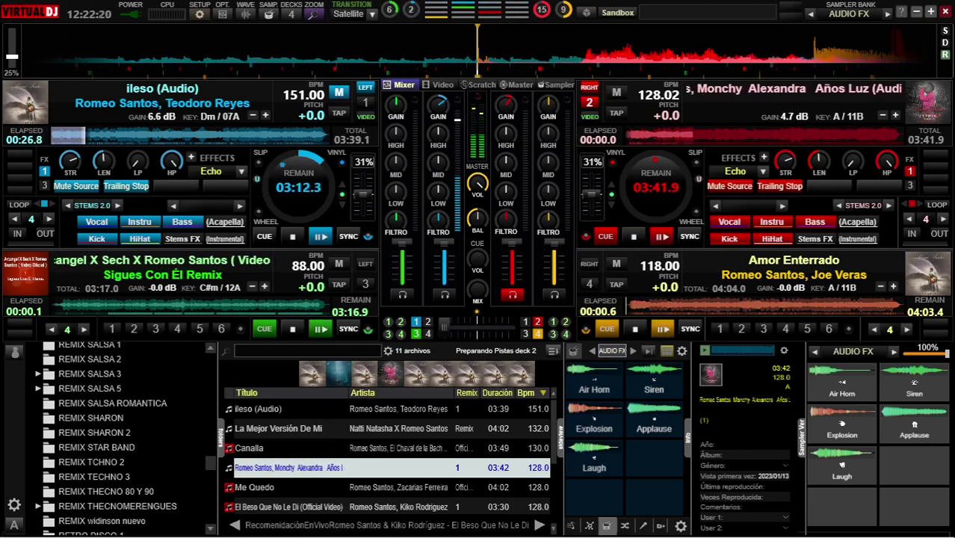
Set the gain of deck 2 to 5.6 dB and switch playback from ileso to Años Luz.
{"action": "scroll", "coordinate": [507, 105], "scroll_direction": "up", "scroll_amount": 1}
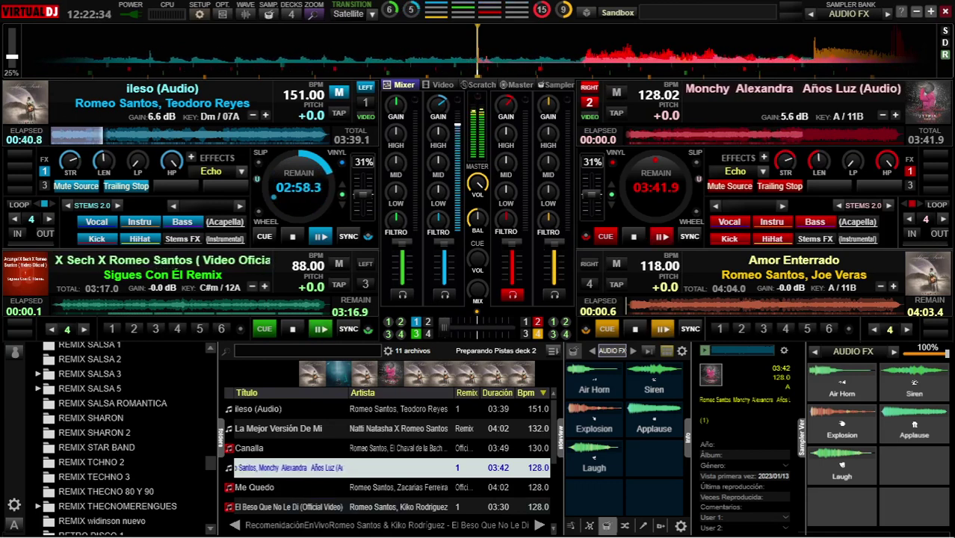
{"action": "scroll", "coordinate": [389, 460], "scroll_direction": "down", "scroll_amount": 5}
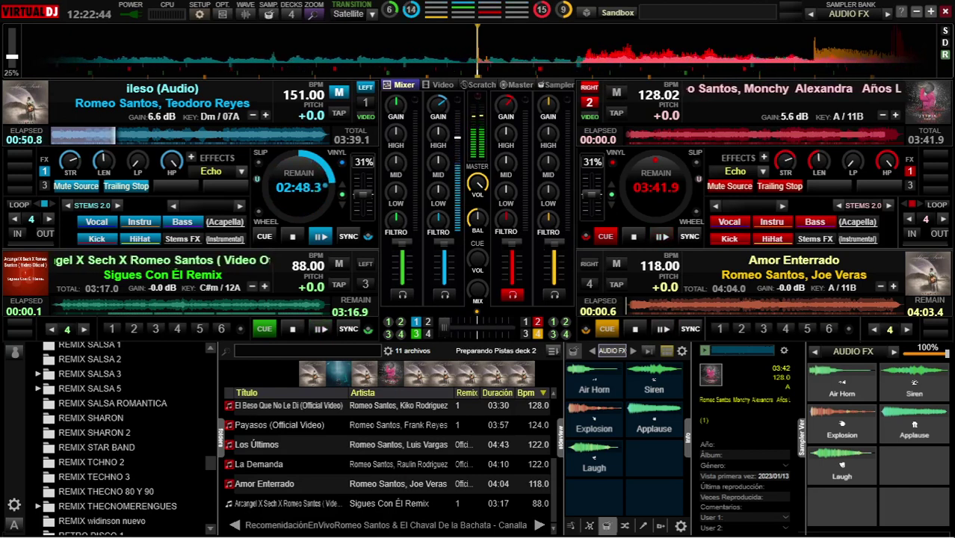
{"action": "scroll", "coordinate": [387, 456], "scroll_direction": "up", "scroll_amount": 2}
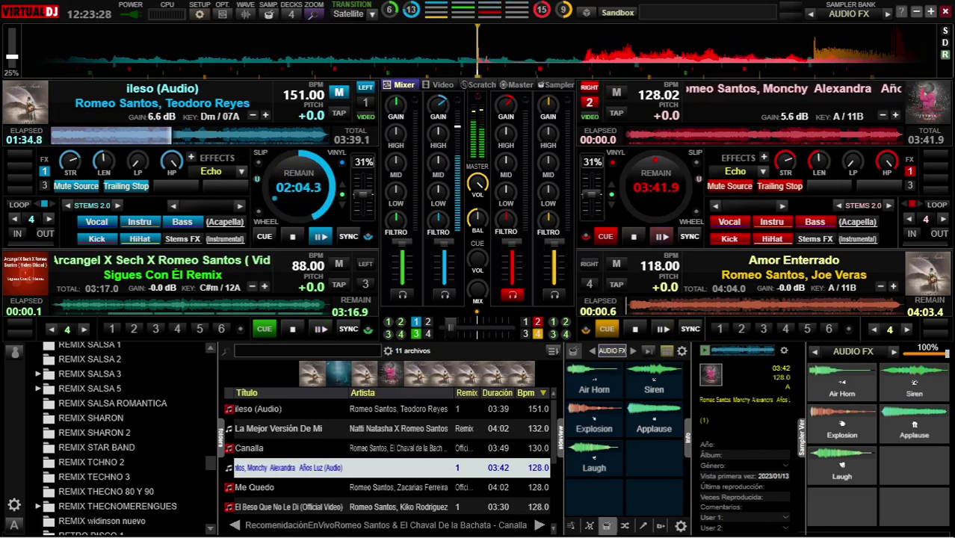
{"action": "key", "text": "space"}
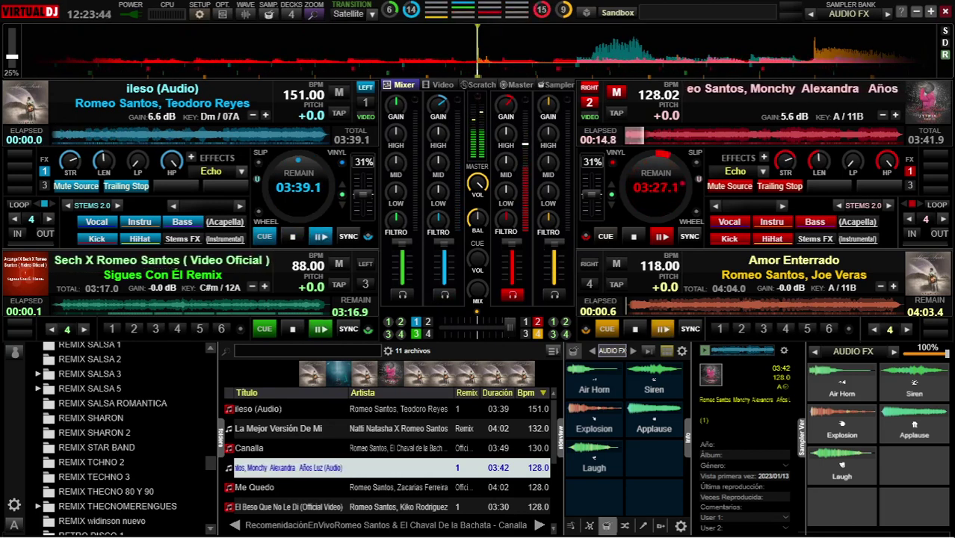
Load La Mejor Versión De Mi onto deck 1 and set its gain to 5.0 dB.
{"action": "left_click", "coordinate": [277, 428]}
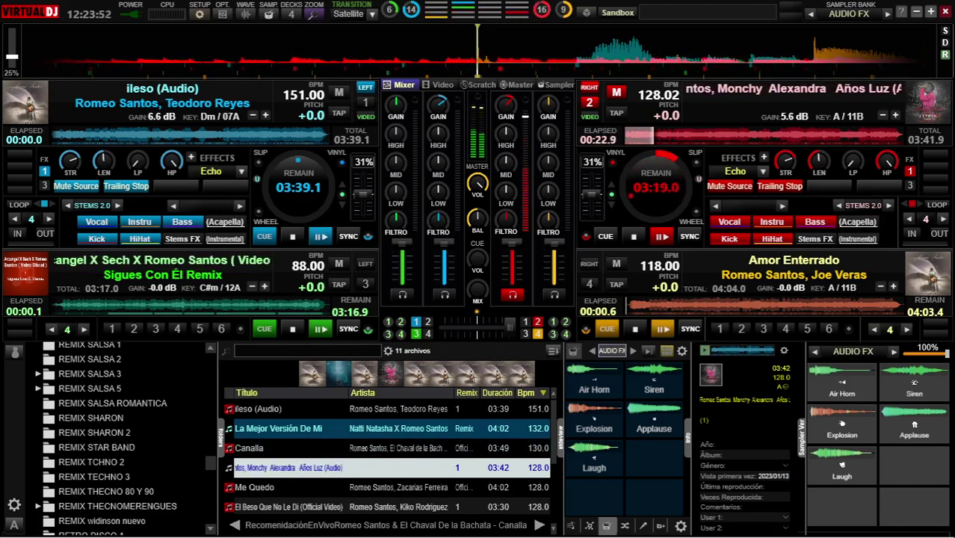
{"action": "left_click", "coordinate": [323, 428]}
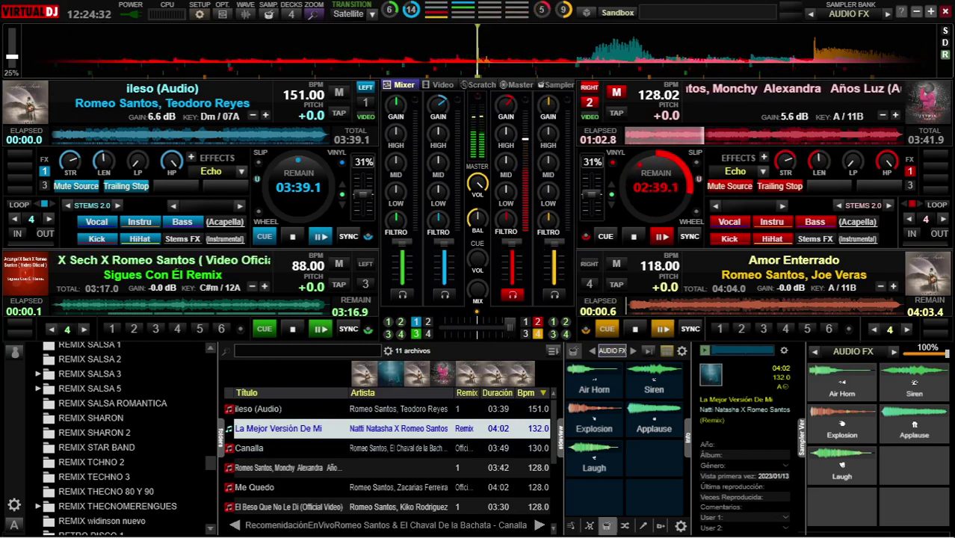
{"action": "key", "text": "ctrl+Left"}
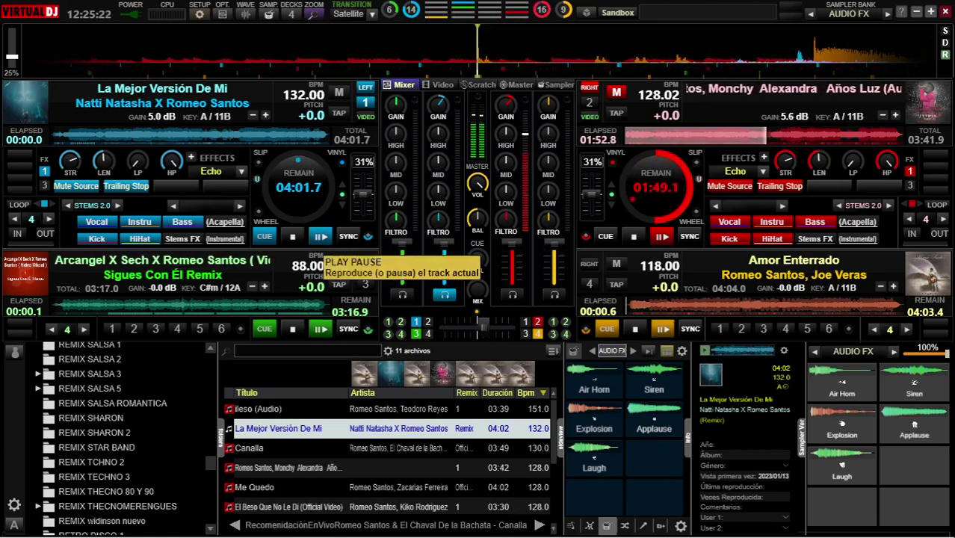
Start playing La Mejor Versión De Mi on deck 1 and stop Años Luz on deck 2.
{"action": "left_click", "coordinate": [319, 237]}
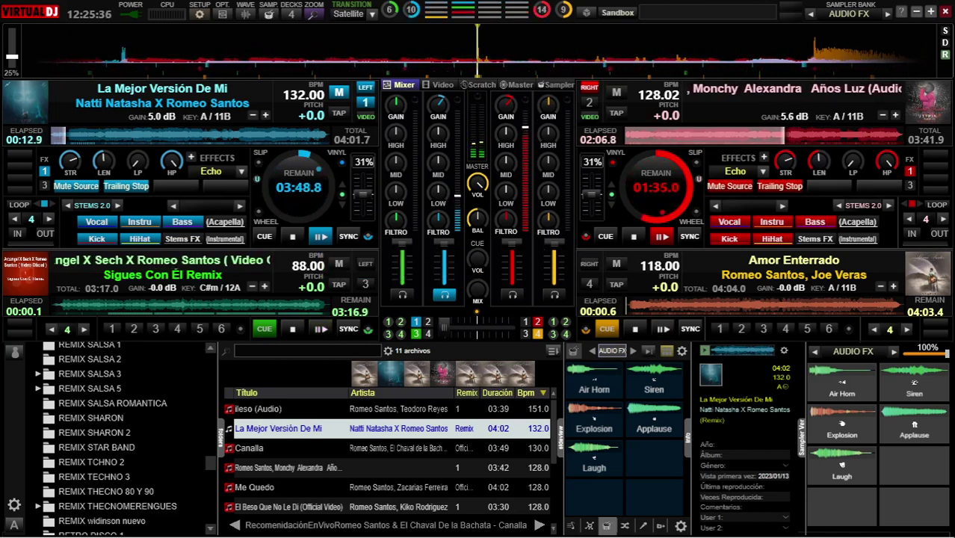
{"action": "left_click", "coordinate": [634, 236]}
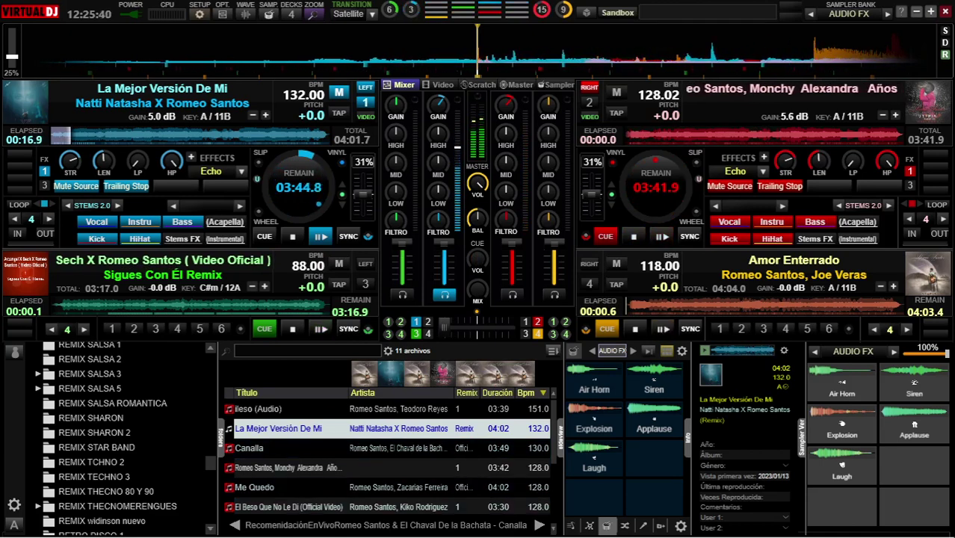
Find Arcangel X Sech X Romeo Santos (Video Oficial) at the end of the track list and load it onto deck 2.
{"action": "scroll", "coordinate": [388, 456], "scroll_direction": "down", "scroll_amount": 5}
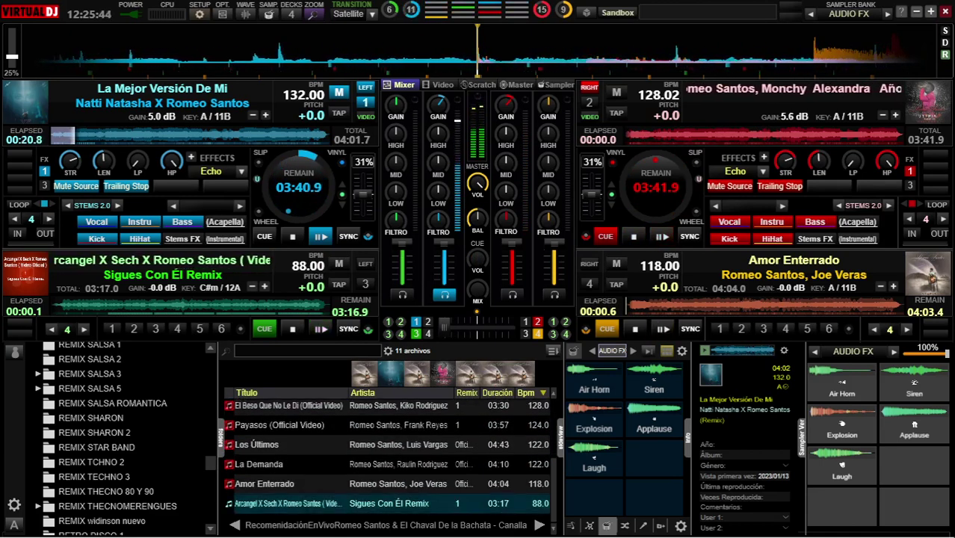
{"action": "left_click", "coordinate": [389, 503]}
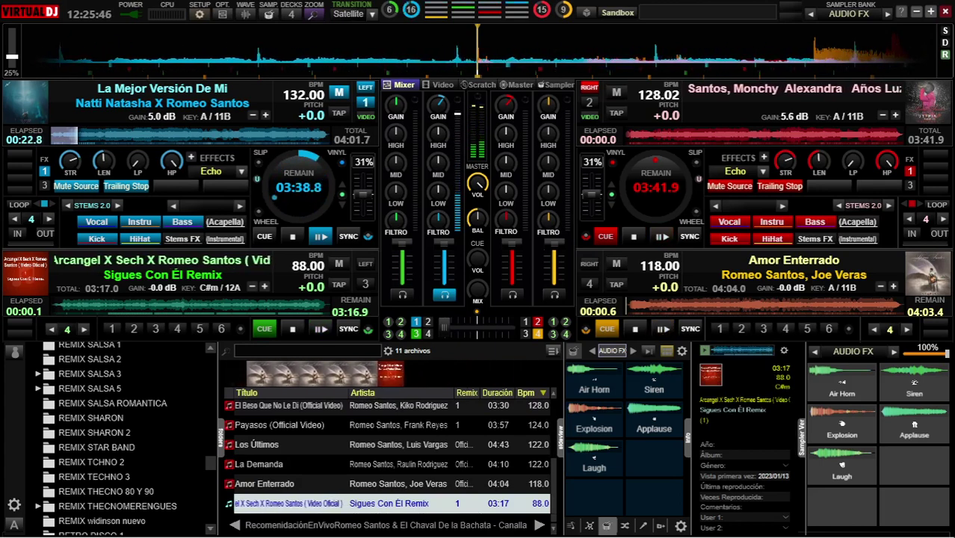
{"action": "key", "text": "shift+Right"}
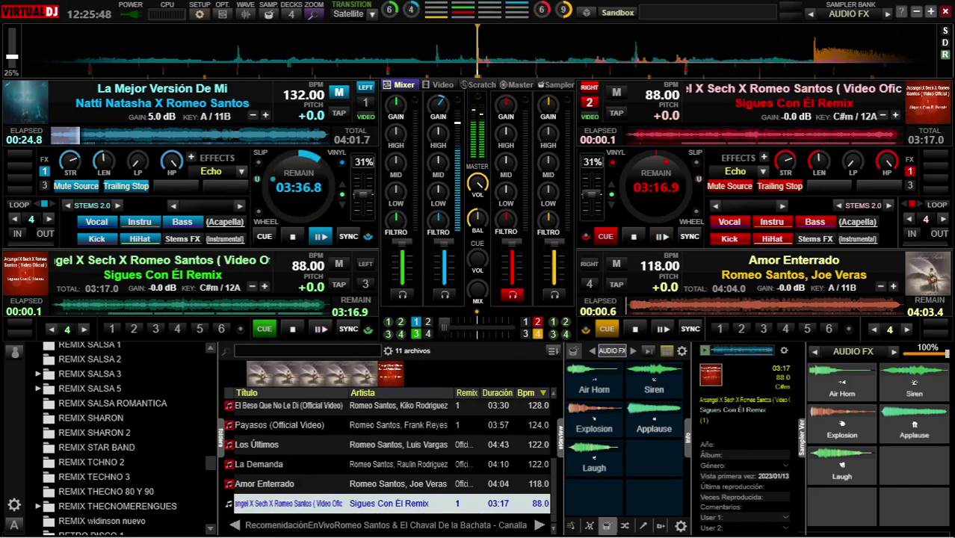
Set the gain of deck 2 to 1.1 dB.
{"action": "mouse_move", "coordinate": [505, 112]}
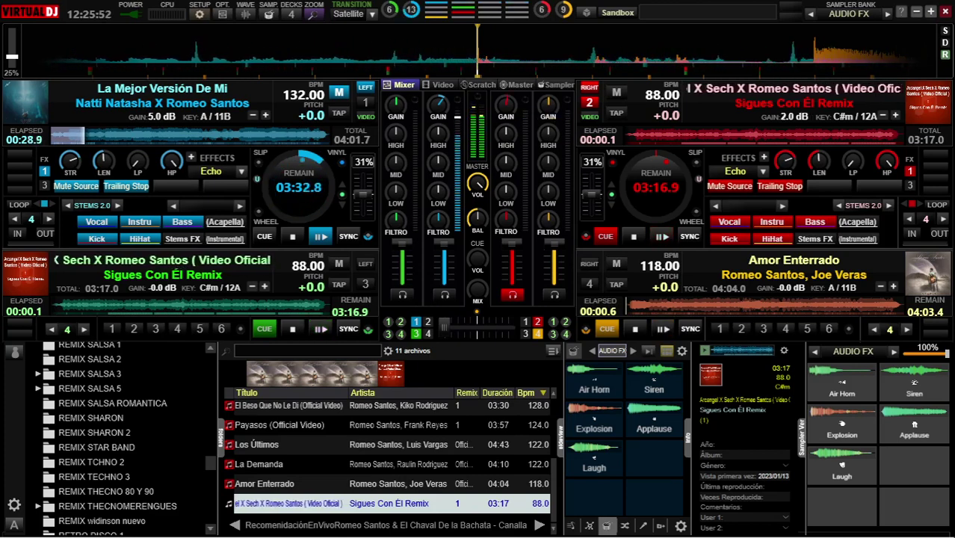
{"action": "scroll", "coordinate": [506, 108], "scroll_direction": "up", "scroll_amount": 1}
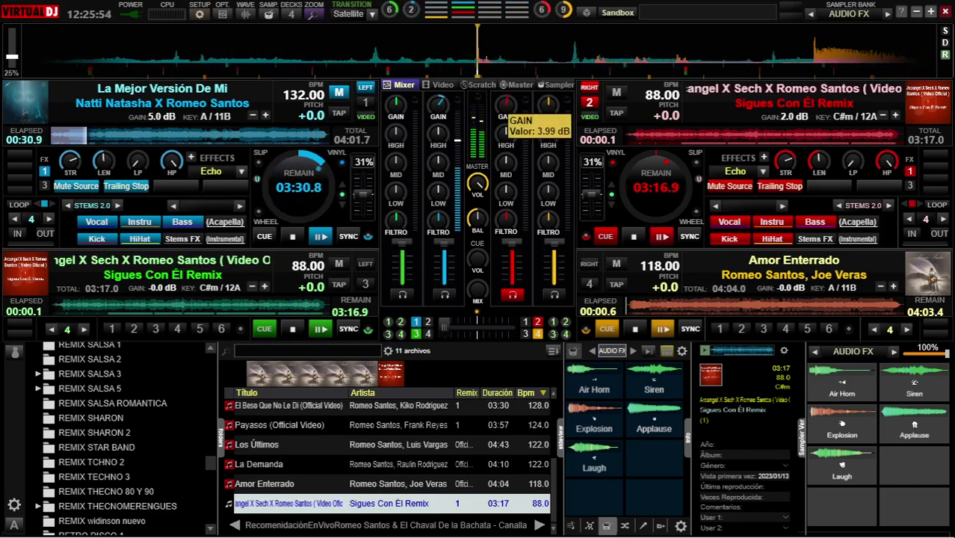
{"action": "scroll", "coordinate": [439, 105], "scroll_direction": "up", "scroll_amount": 2}
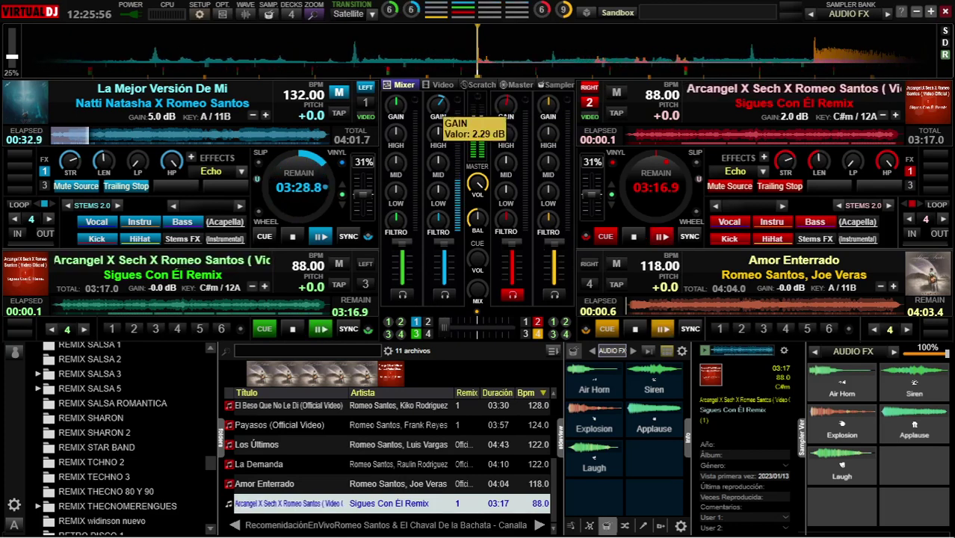
{"action": "scroll", "coordinate": [506, 105], "scroll_direction": "down", "scroll_amount": 1}
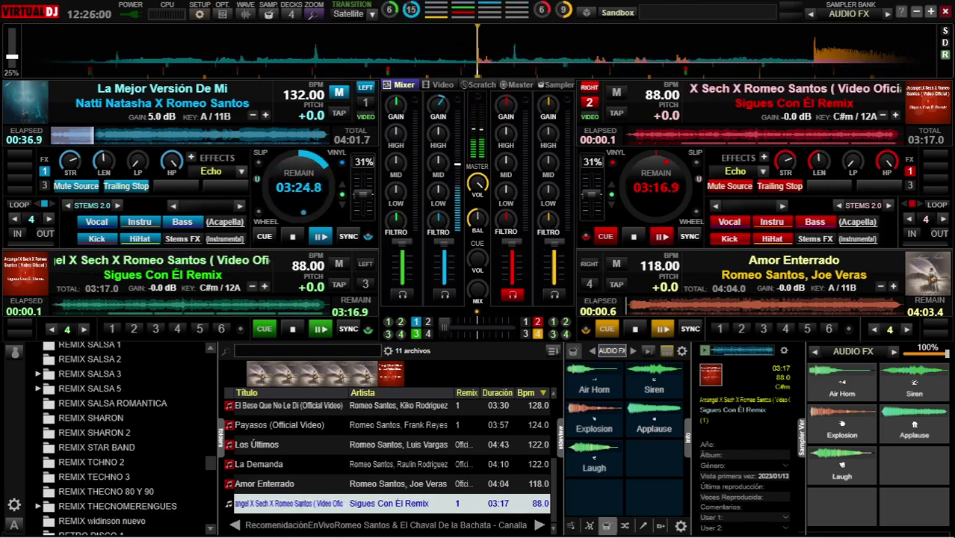
{"action": "scroll", "coordinate": [506, 105], "scroll_direction": "up", "scroll_amount": 1}
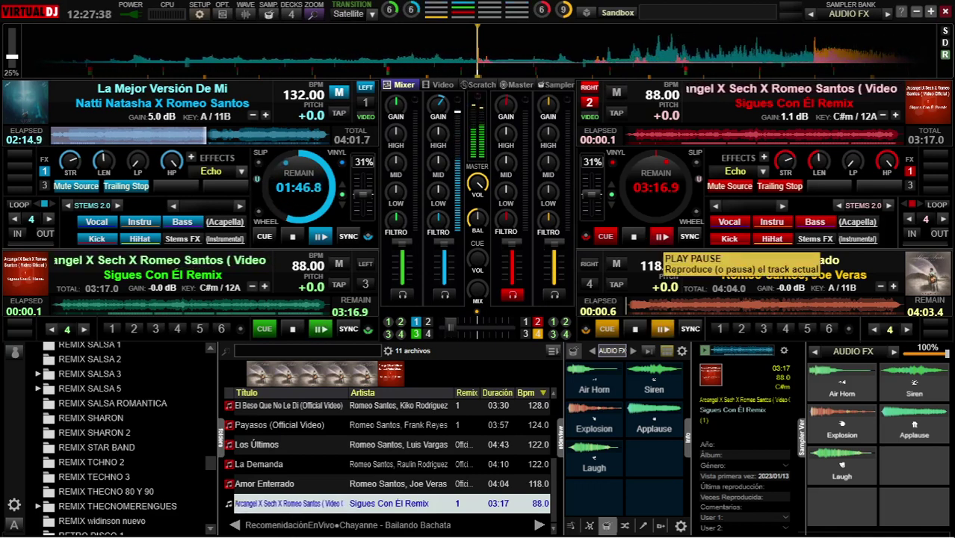
Start playing the Arcangel X Sech X Romeo Santos track on deck 2 and move deck 1 back to near its track's start.
{"action": "key", "text": "space"}
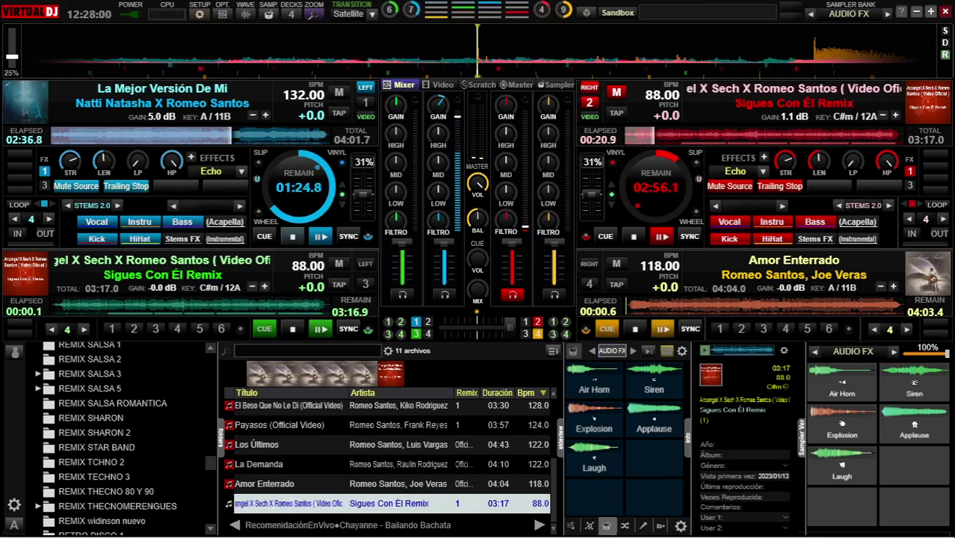
{"action": "left_click", "coordinate": [60, 135]}
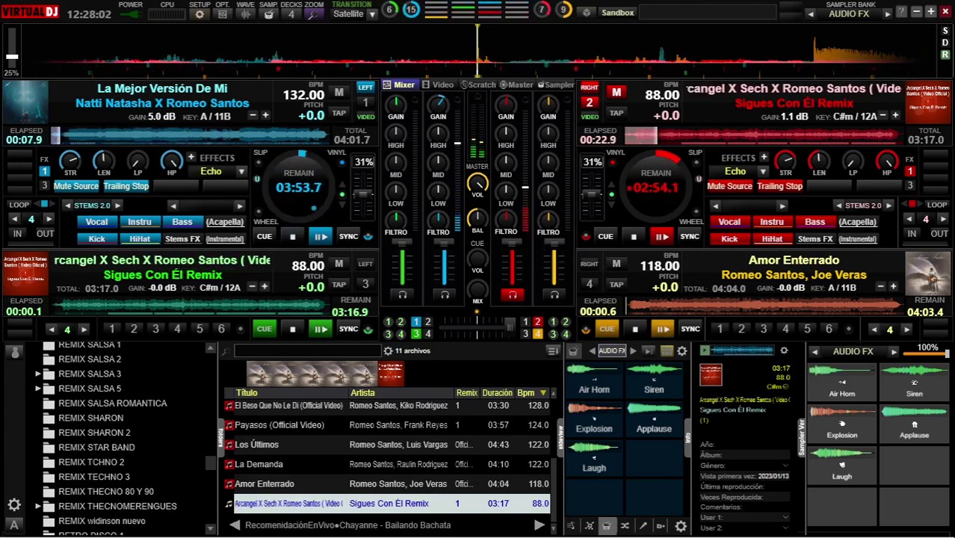